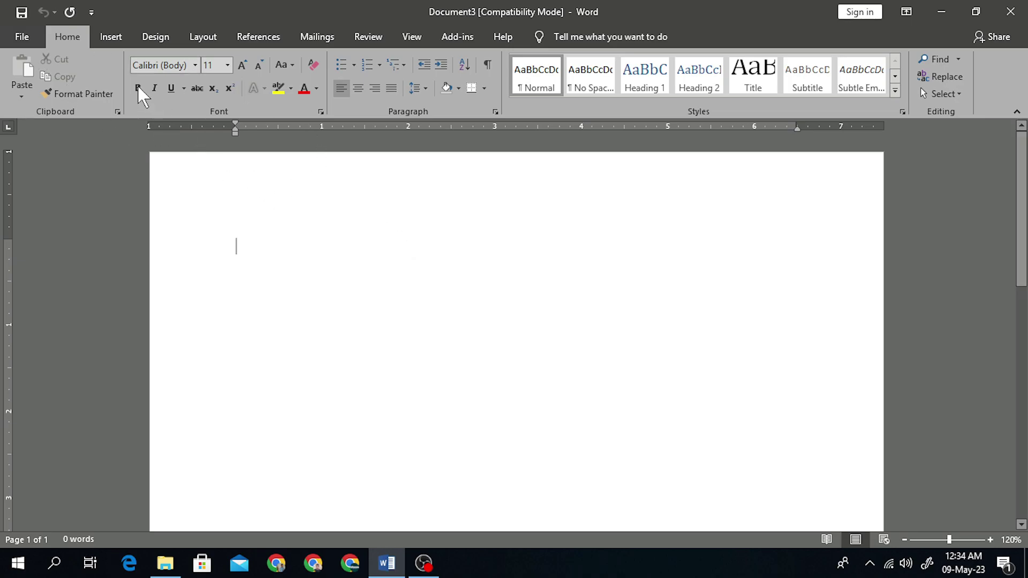
- Insert the built-in Austin cover page into the blank document and look over its layout
{"action": "left_click", "coordinate": [113, 41]}
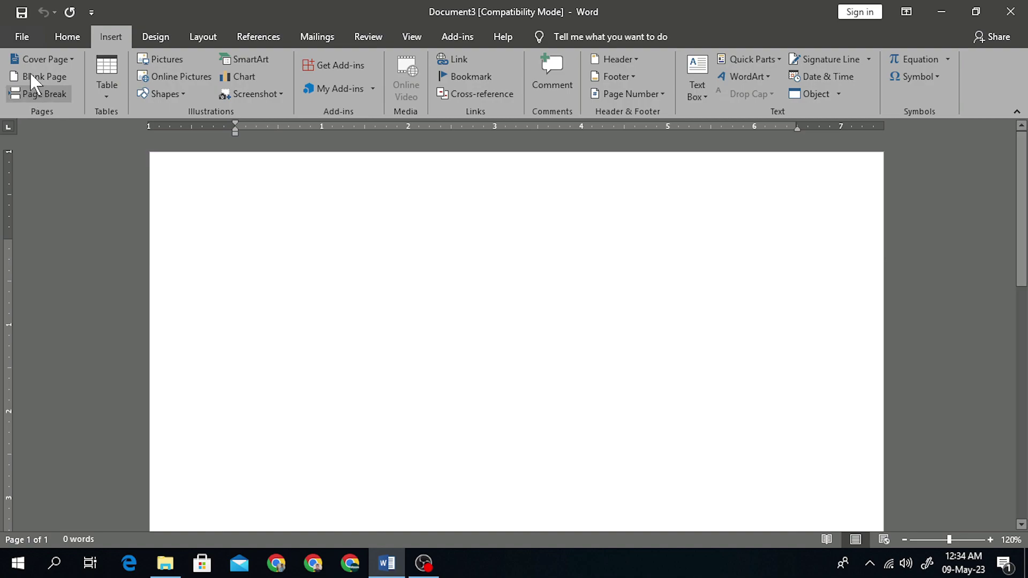
{"action": "left_click", "coordinate": [56, 62]}
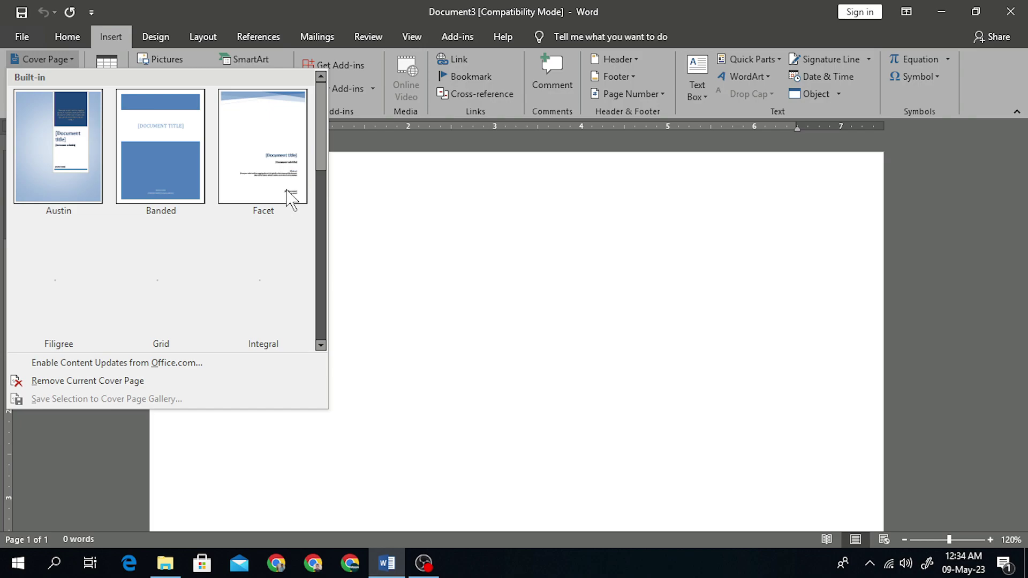
{"action": "mouse_move", "coordinate": [321, 145]}
{"action": "left_mouse_down"}
{"action": "mouse_move", "coordinate": [328, 203]}
{"action": "mouse_move", "coordinate": [321, 128]}
{"action": "left_mouse_up"}
{"action": "left_click", "coordinate": [65, 118]}
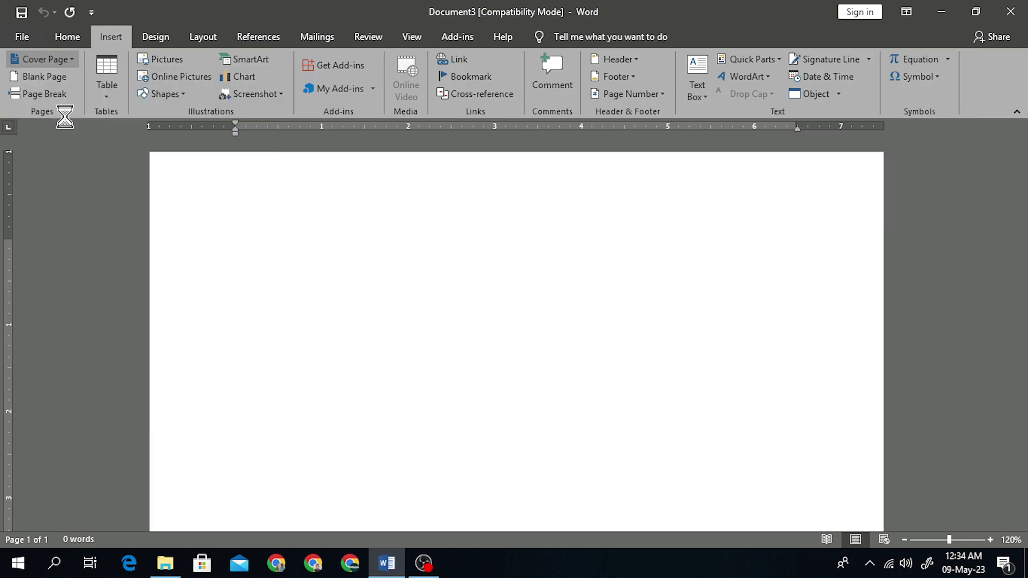
{"action": "scroll", "coordinate": [480, 265], "scroll_direction": "down", "scroll_amount": 5}
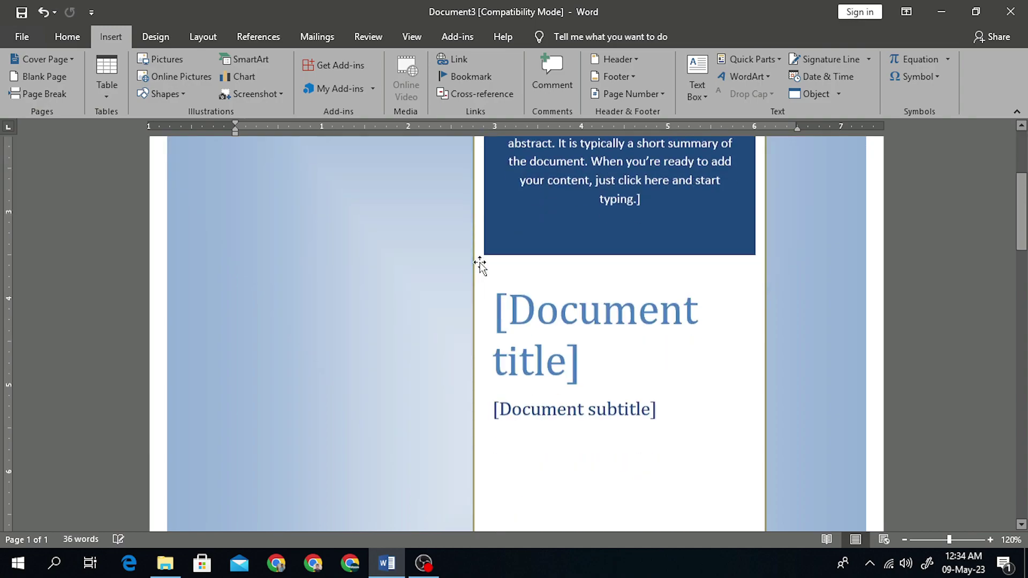
{"action": "scroll", "coordinate": [480, 265], "scroll_direction": "down", "scroll_amount": 6}
{"action": "scroll", "coordinate": [480, 265], "scroll_direction": "up", "scroll_amount": 9}
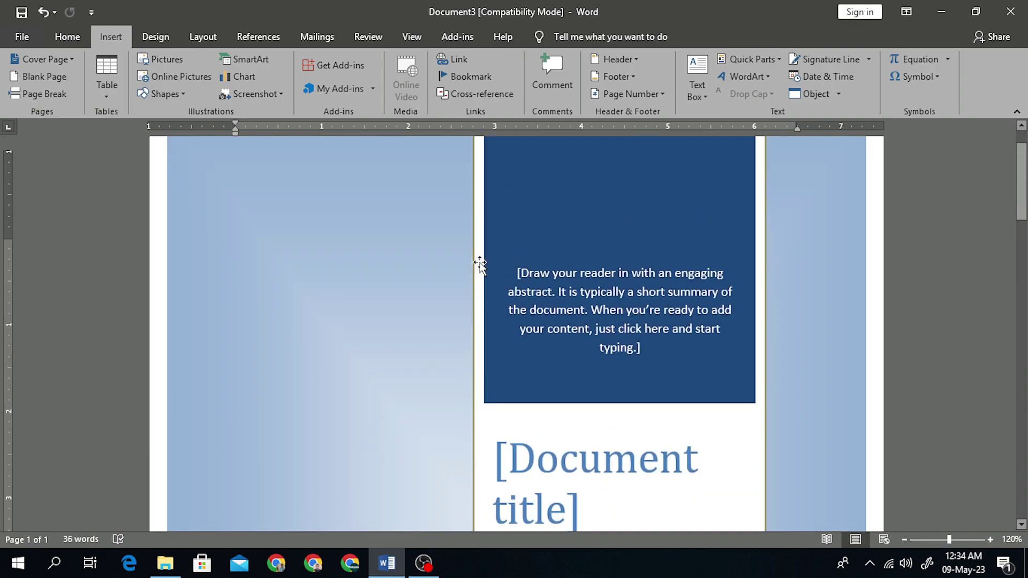
{"action": "scroll", "coordinate": [480, 265], "scroll_direction": "up", "scroll_amount": 2}
- Remove the Austin cover page and insert the built-in Integral cover page instead
{"action": "left_click", "coordinate": [59, 63]}
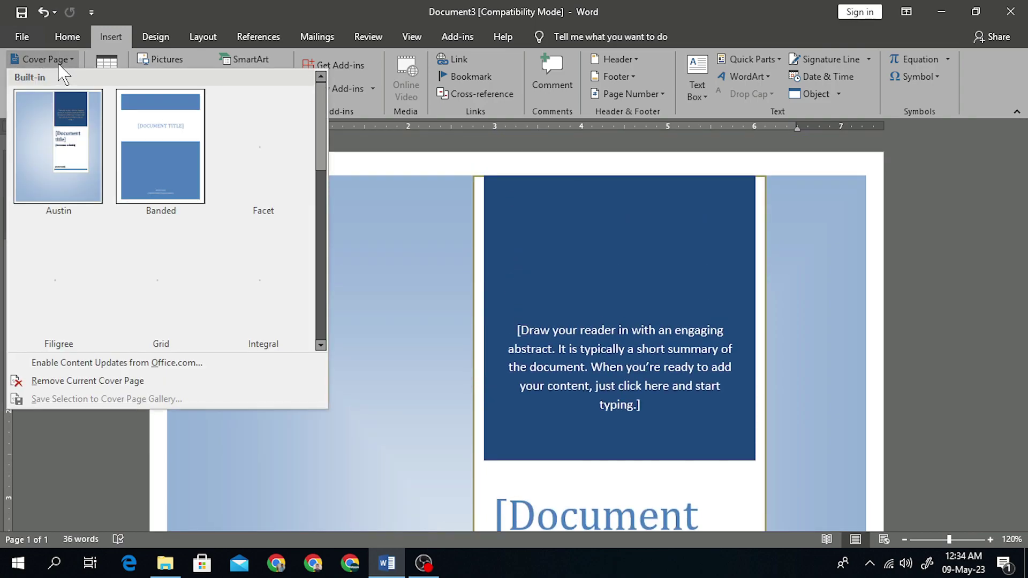
{"action": "left_click", "coordinate": [90, 382]}
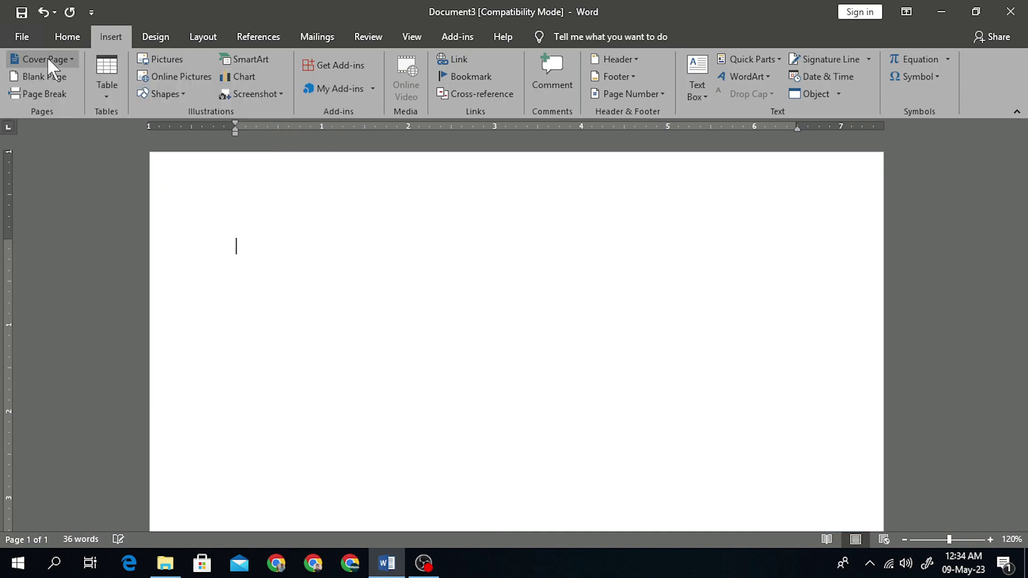
{"action": "left_click", "coordinate": [40, 60]}
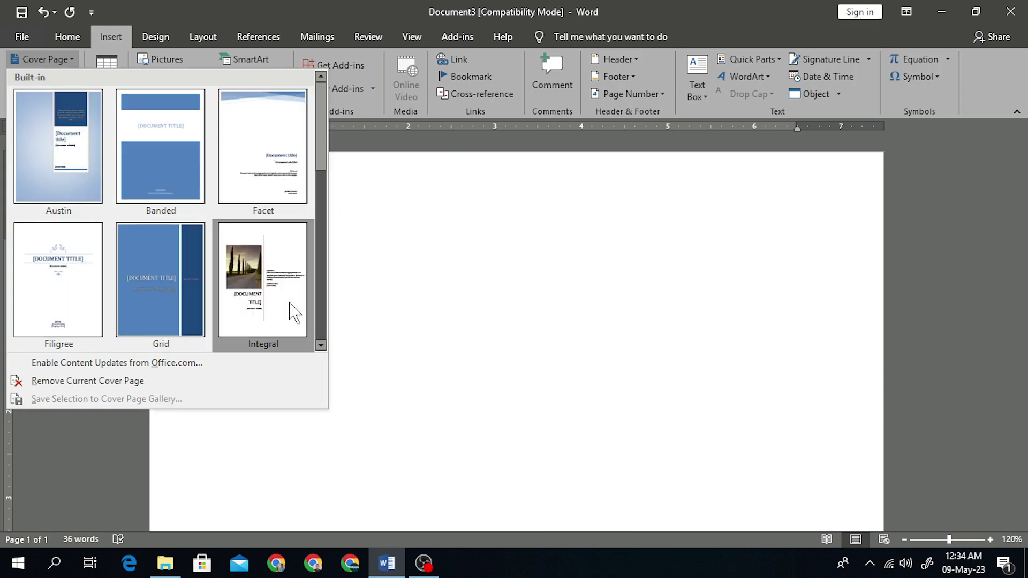
{"action": "left_click", "coordinate": [256, 298]}
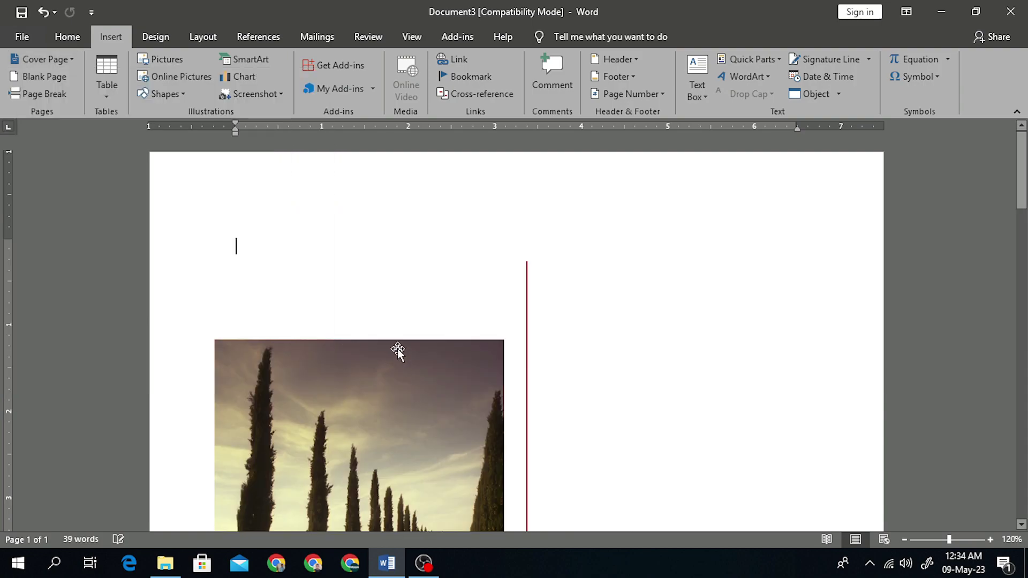
{"action": "scroll", "coordinate": [397, 348], "scroll_direction": "down", "scroll_amount": 2}
{"action": "scroll", "coordinate": [397, 349], "scroll_direction": "down", "scroll_amount": 6}
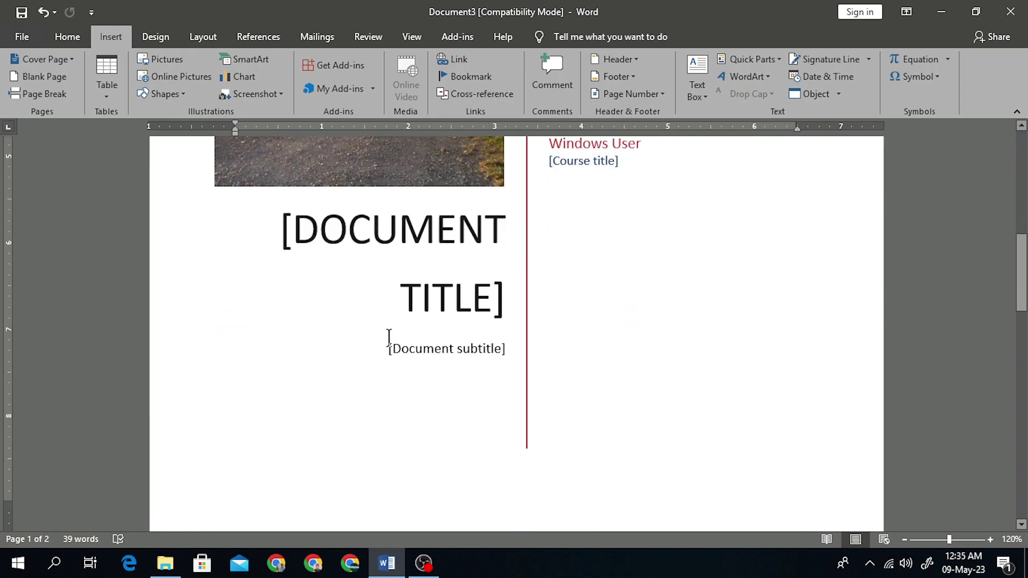
{"action": "scroll", "coordinate": [389, 337], "scroll_direction": "down", "scroll_amount": 4, "text": "ctrl"}
{"action": "scroll", "coordinate": [390, 339], "scroll_direction": "up", "scroll_amount": 5}
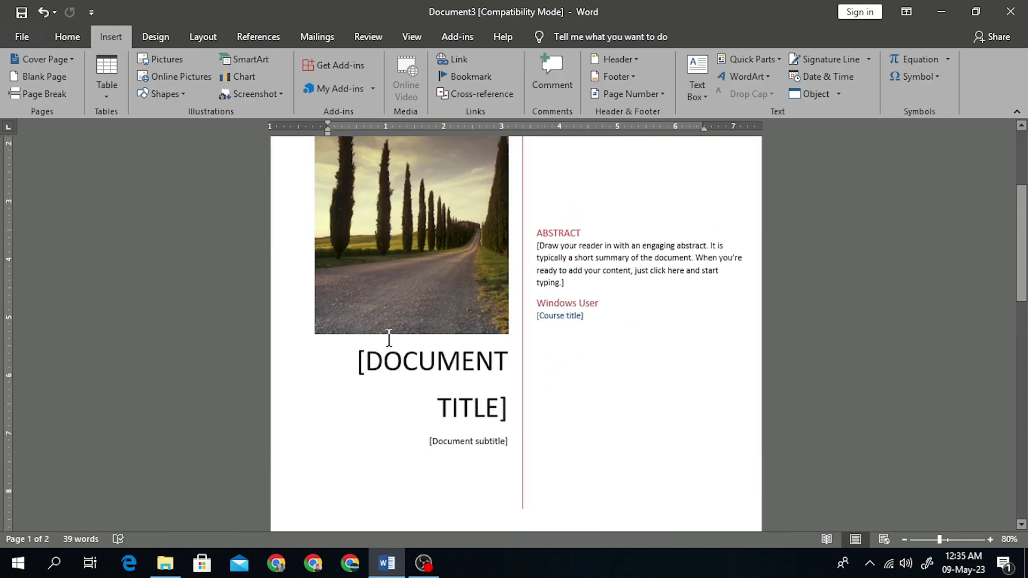
{"action": "scroll", "coordinate": [387, 337], "scroll_direction": "down", "scroll_amount": 2}
{"action": "scroll", "coordinate": [388, 337], "scroll_direction": "up", "scroll_amount": 5}
{"action": "scroll", "coordinate": [310, 327], "scroll_direction": "down", "scroll_amount": 3}
{"action": "scroll", "coordinate": [306, 324], "scroll_direction": "down", "scroll_amount": 2}
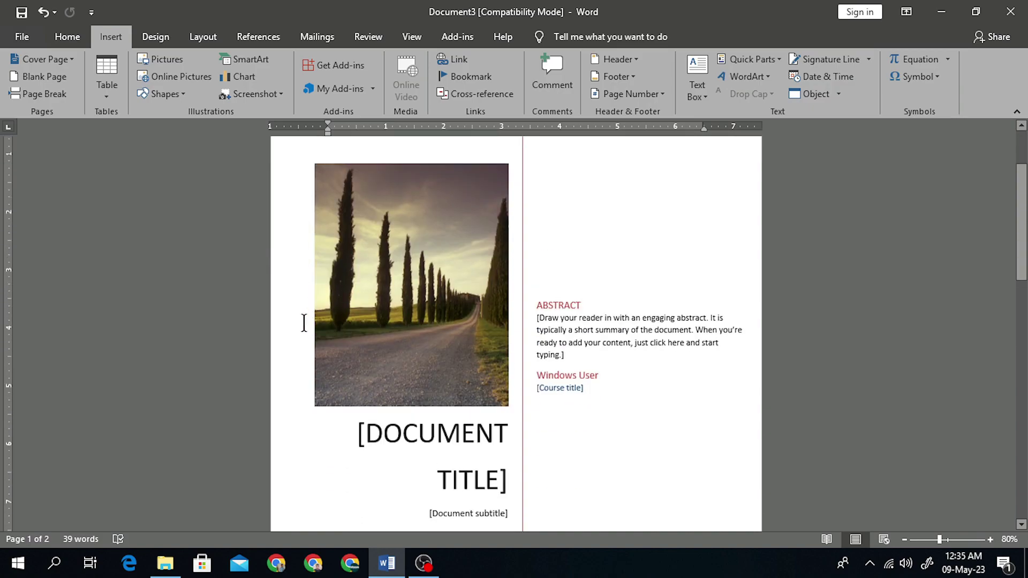
- Remove the Integral cover page and insert the built-in Filigree cover page instead
{"action": "left_click", "coordinate": [40, 57]}
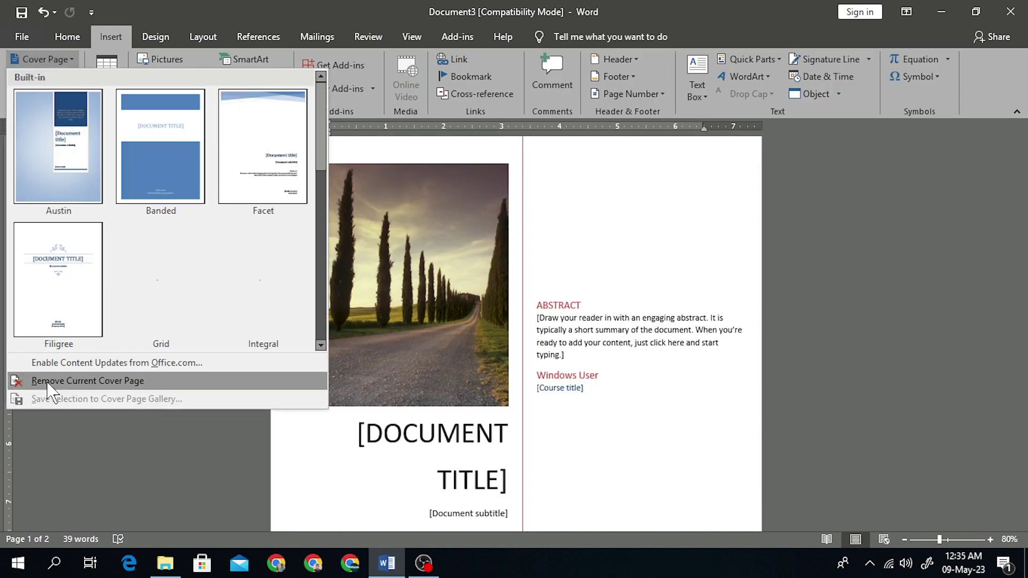
{"action": "left_click", "coordinate": [76, 382]}
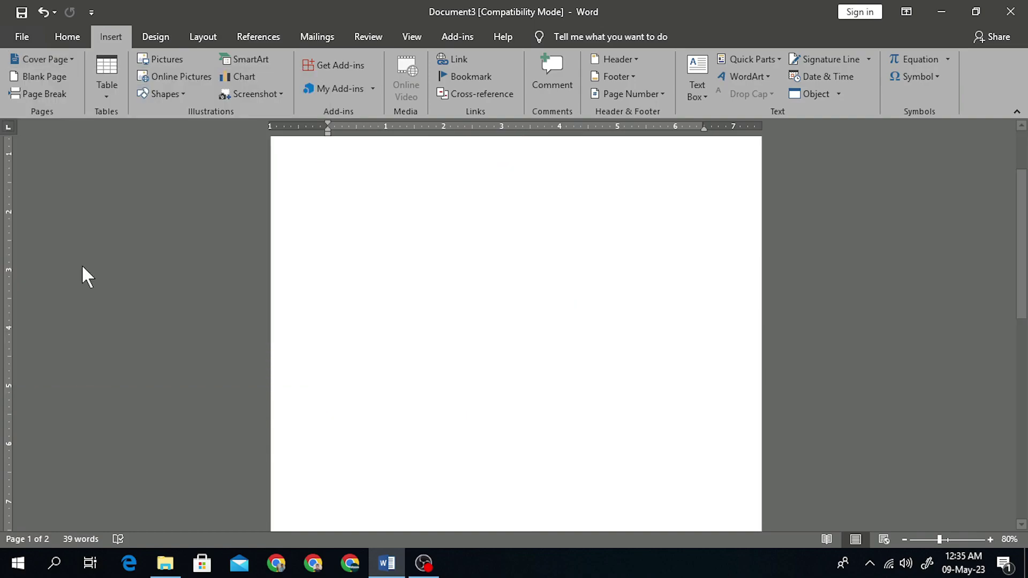
{"action": "left_click", "coordinate": [43, 60]}
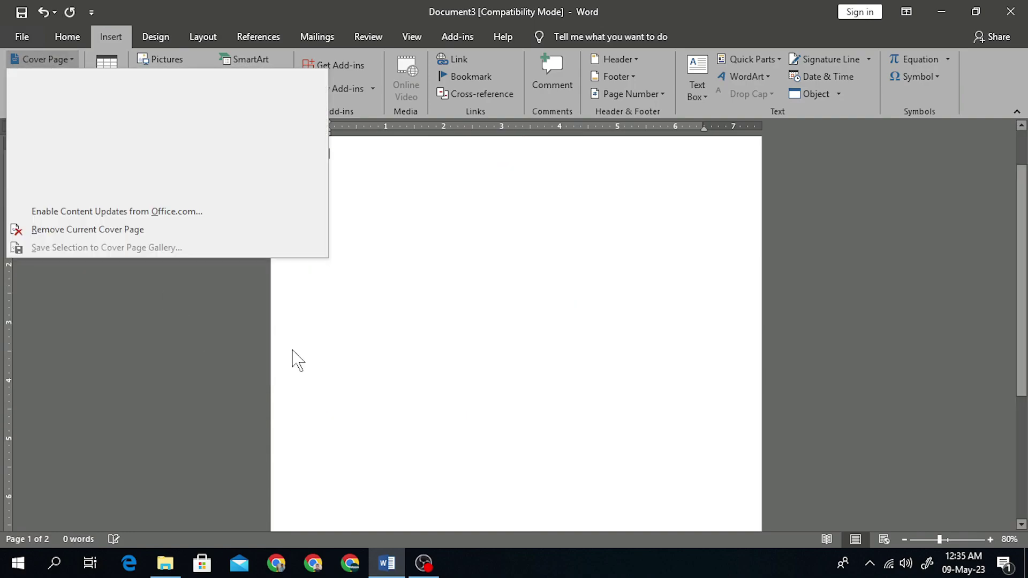
{"action": "left_click", "coordinate": [66, 59]}
{"action": "left_click", "coordinate": [64, 56]}
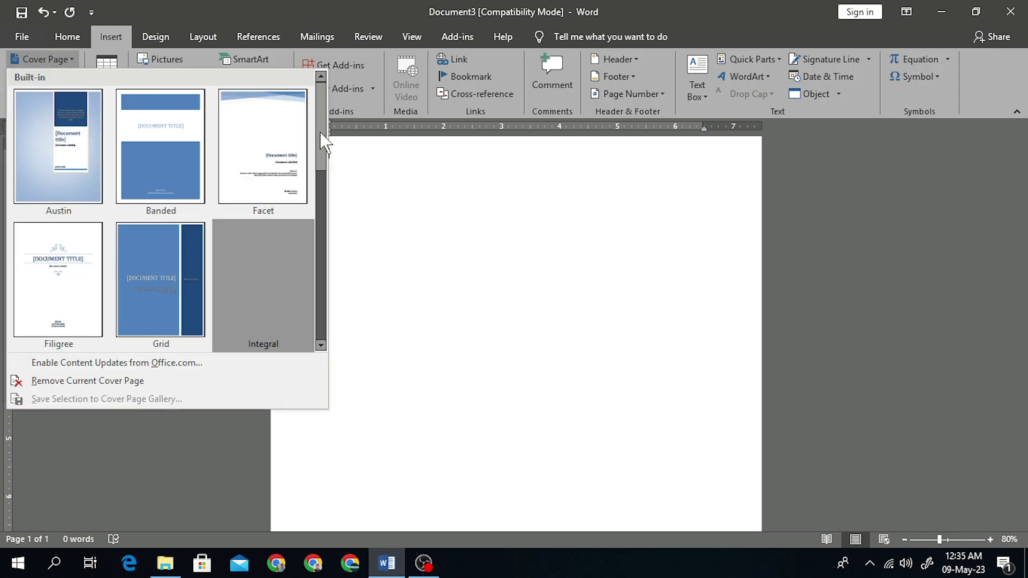
{"action": "scroll", "coordinate": [323, 172], "scroll_direction": "down", "scroll_amount": 3}
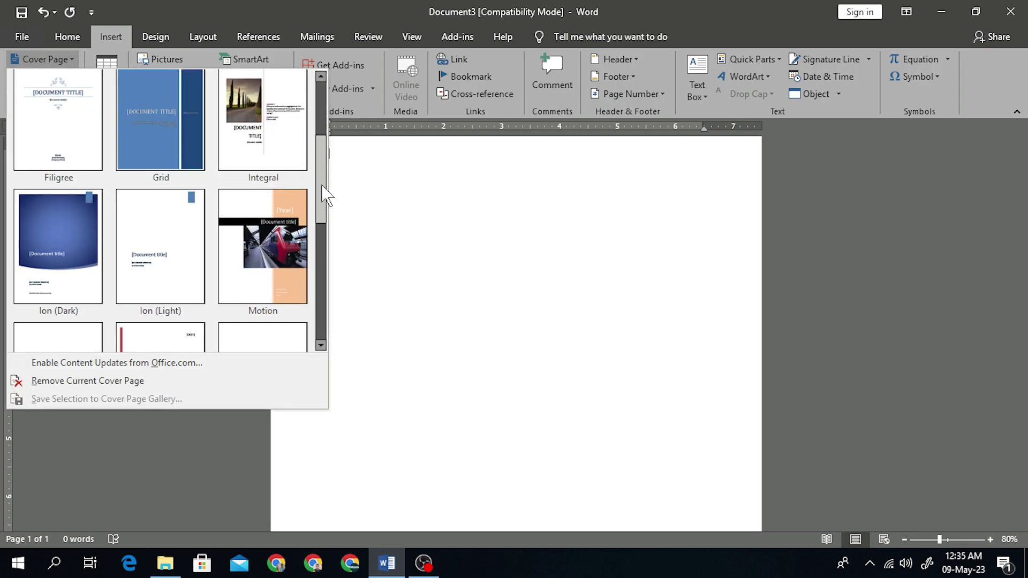
{"action": "scroll", "coordinate": [323, 180], "scroll_direction": "up", "scroll_amount": 2}
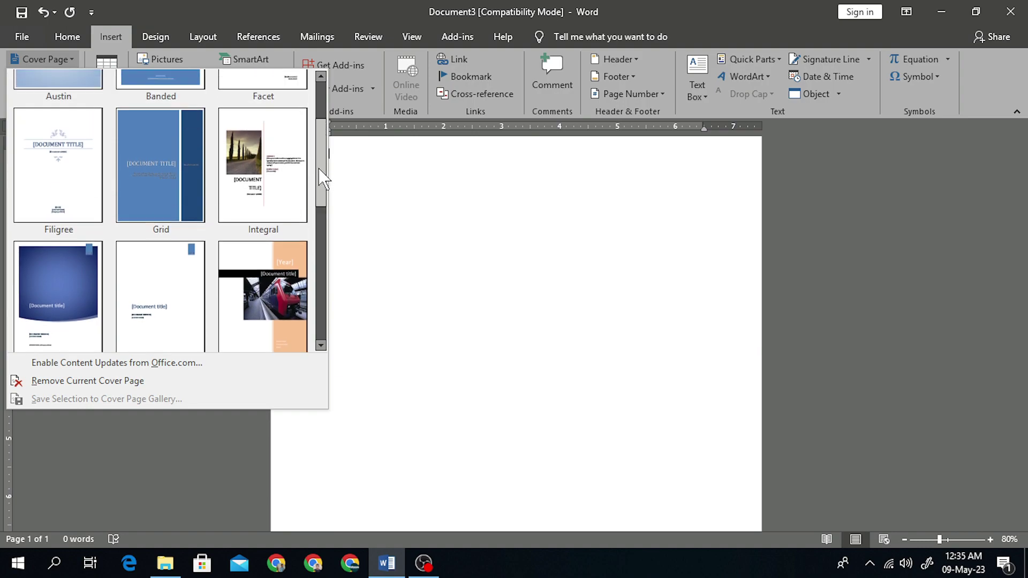
{"action": "left_click", "coordinate": [62, 170]}
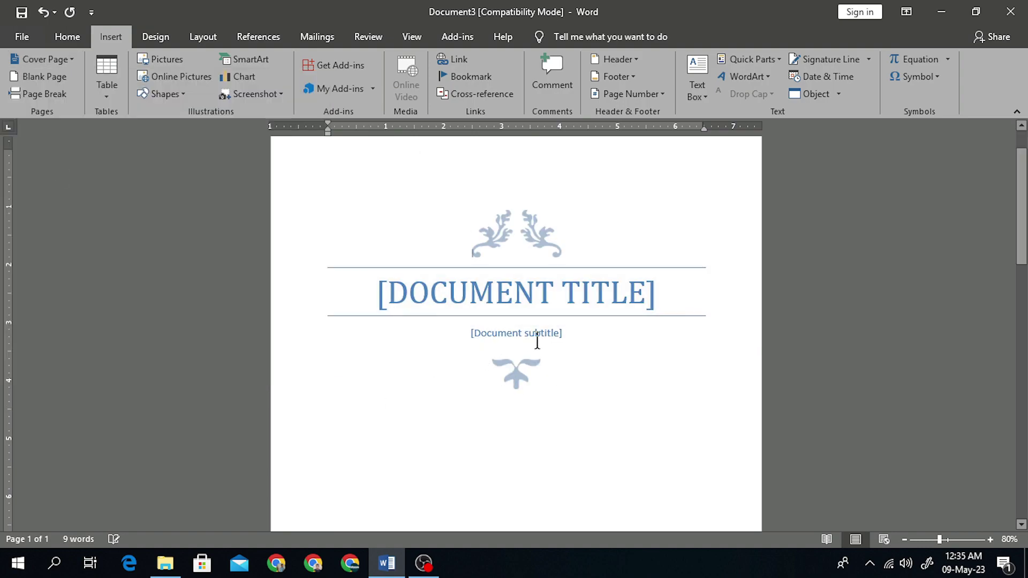
{"action": "scroll", "coordinate": [580, 360], "scroll_direction": "down", "scroll_amount": 8}
{"action": "scroll", "coordinate": [580, 360], "scroll_direction": "up", "scroll_amount": 9}
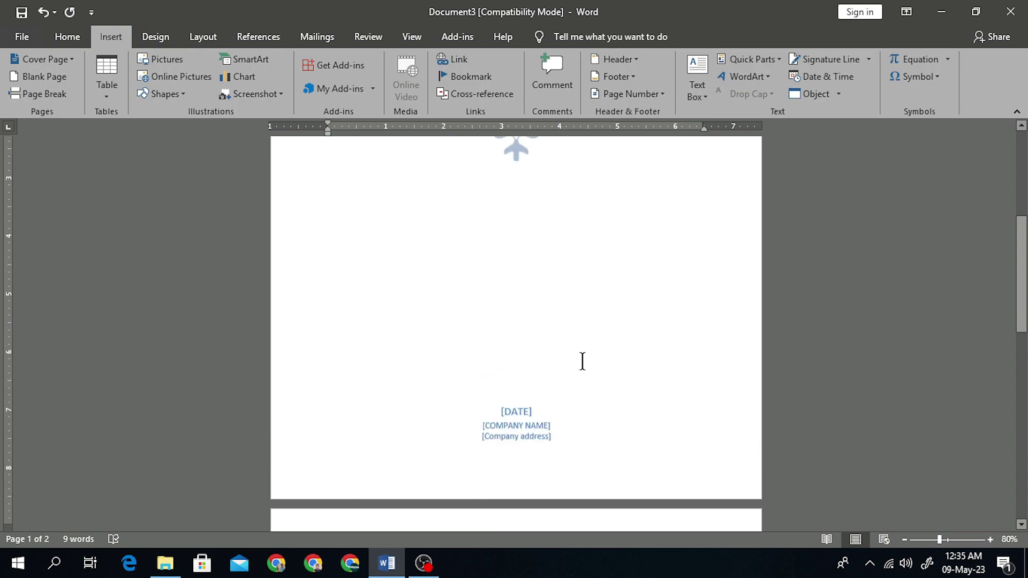
{"action": "scroll", "coordinate": [583, 361], "scroll_direction": "up", "scroll_amount": 1}
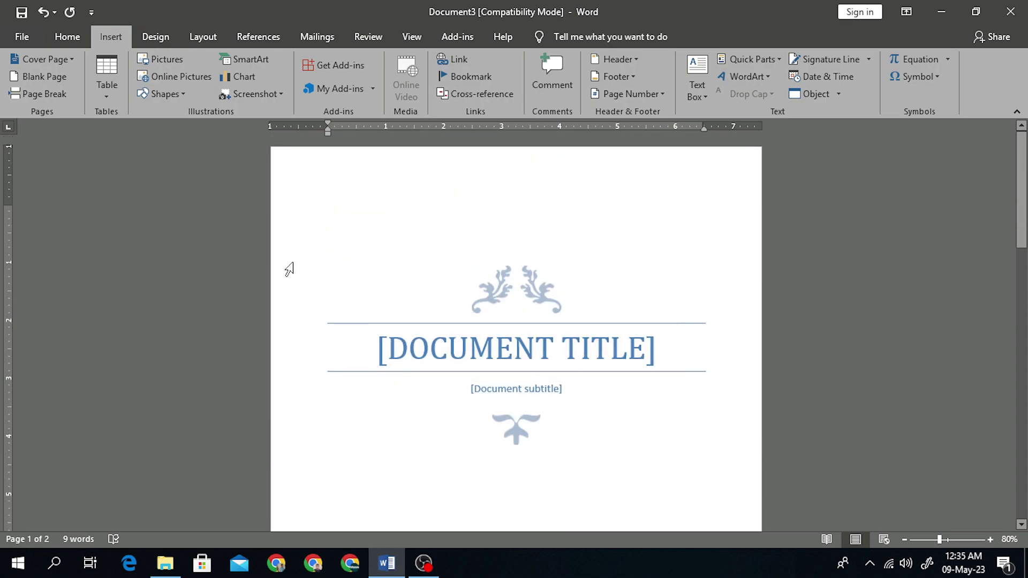
- Remove the Filigree cover page and insert the built-in Whisp cover page instead
{"action": "left_click", "coordinate": [48, 61]}
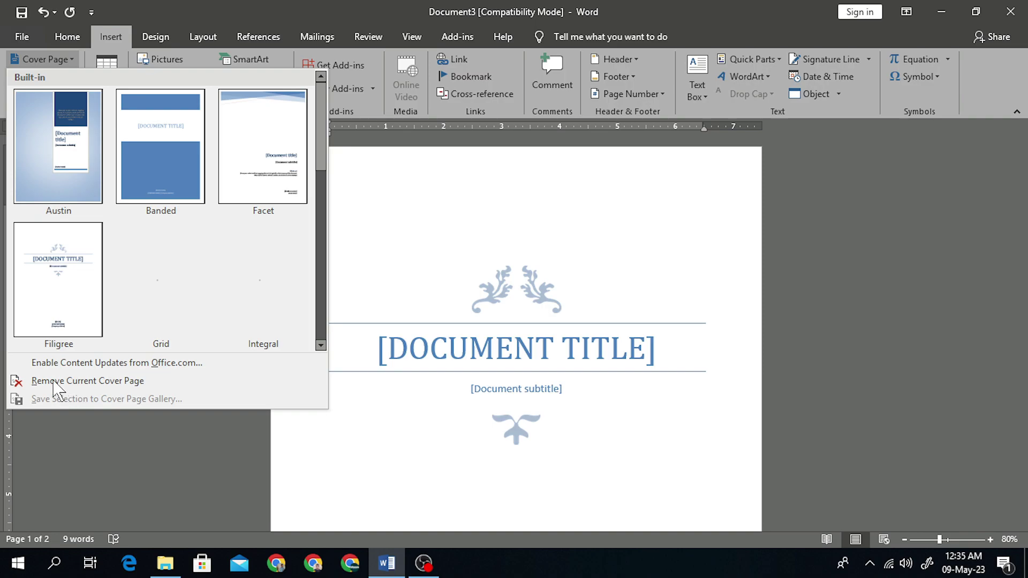
{"action": "left_click", "coordinate": [54, 382]}
{"action": "left_click", "coordinate": [57, 63]}
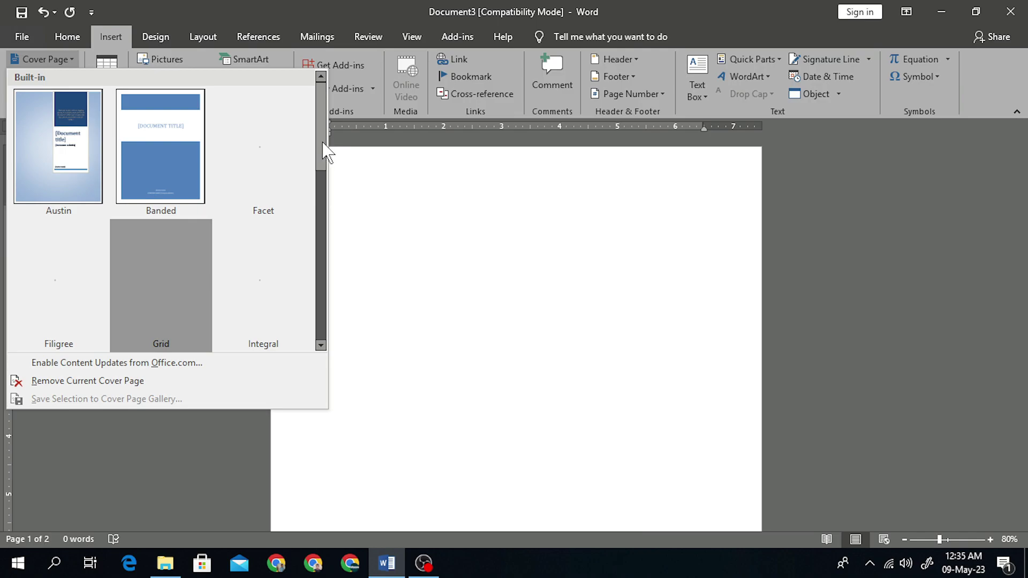
{"action": "left_click_drag", "start_coordinate": [321, 154], "coordinate": [316, 333]}
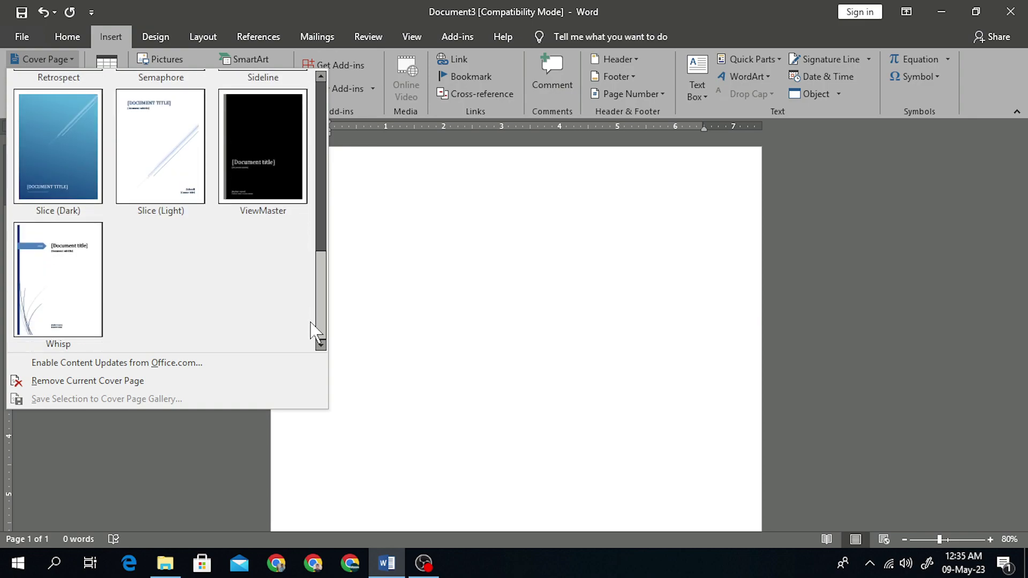
{"action": "left_click", "coordinate": [91, 298]}
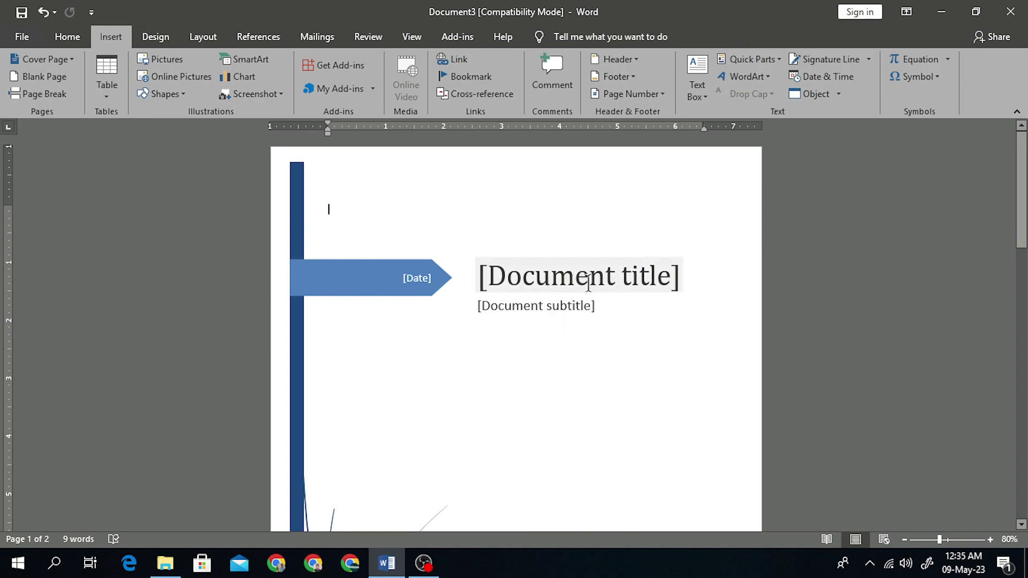
{"action": "left_click", "coordinate": [493, 277]}
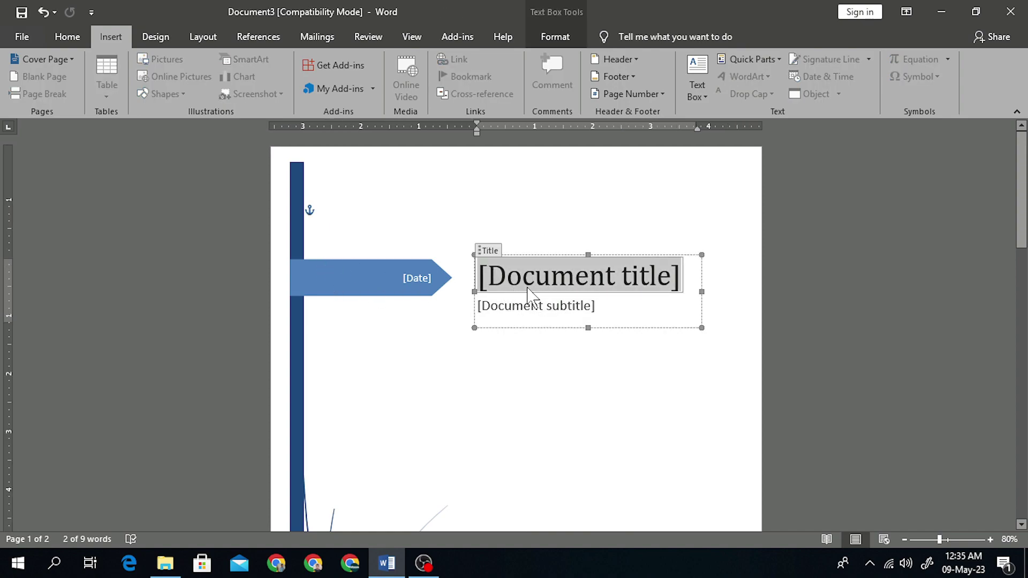
{"action": "left_click", "coordinate": [577, 306]}
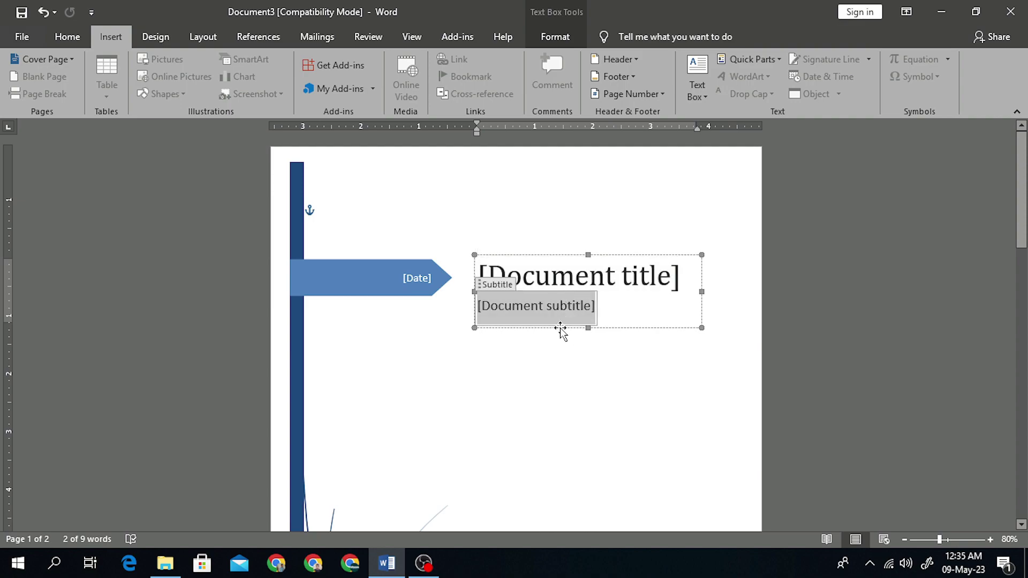
{"action": "left_click", "coordinate": [535, 256]}
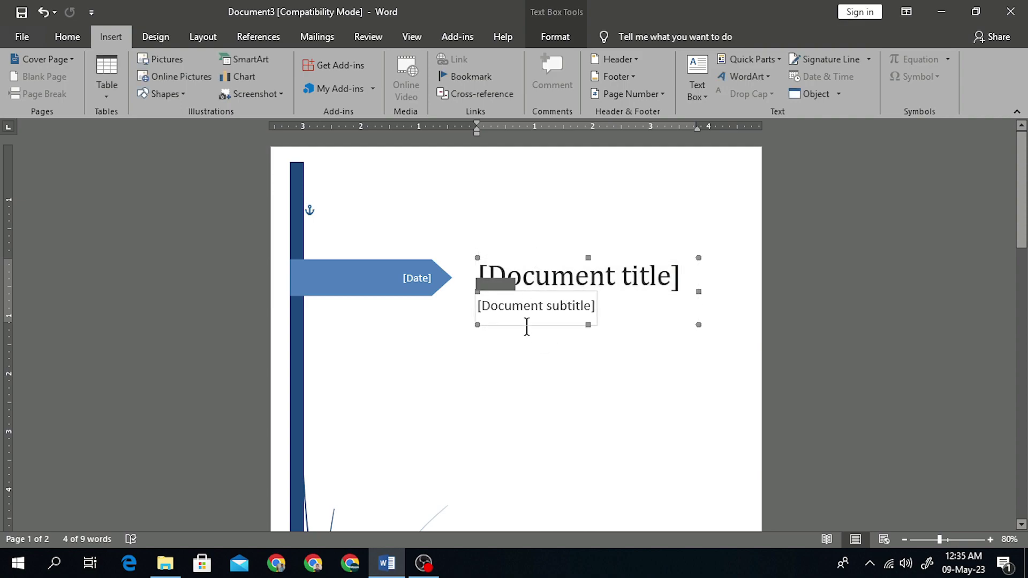
{"action": "left_click", "coordinate": [522, 271]}
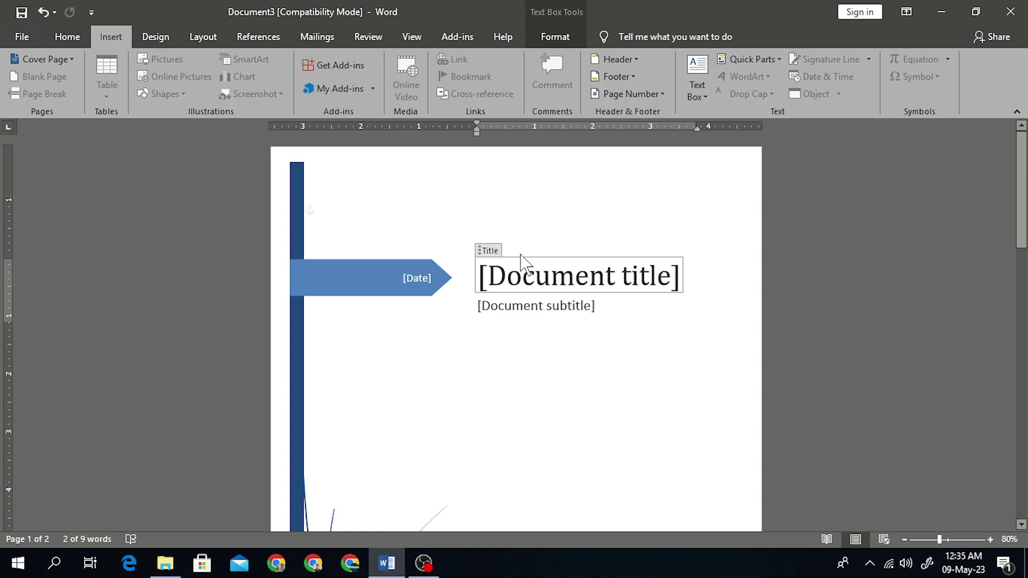
{"action": "right_click", "coordinate": [521, 255]}
{"action": "mouse_move", "coordinate": [554, 368]}
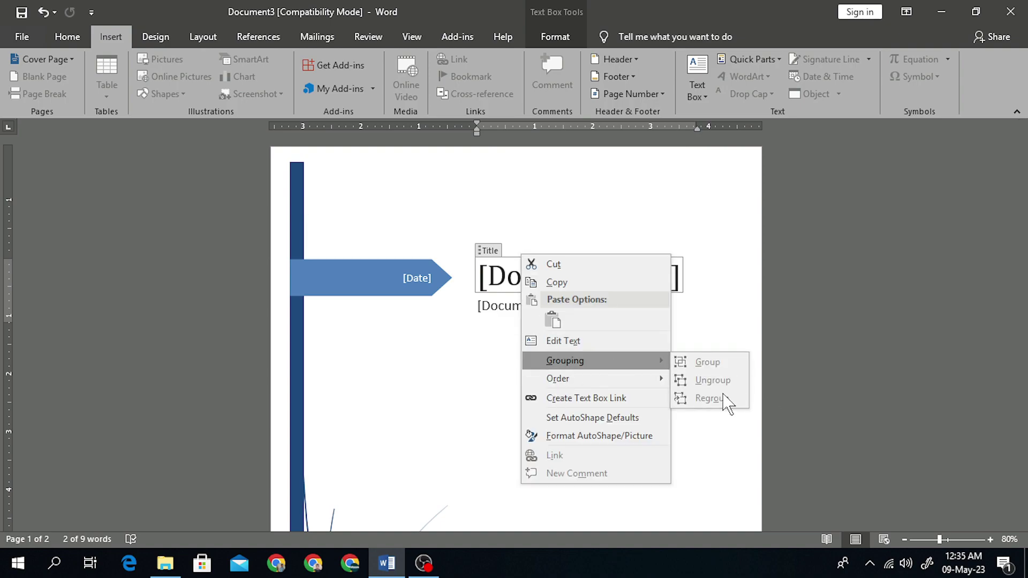
{"action": "left_click", "coordinate": [462, 324]}
- Widen the text box holding the cover page's title and subtitle to about 4.2 inches by extending its right edge
{"action": "left_click", "coordinate": [517, 319]}
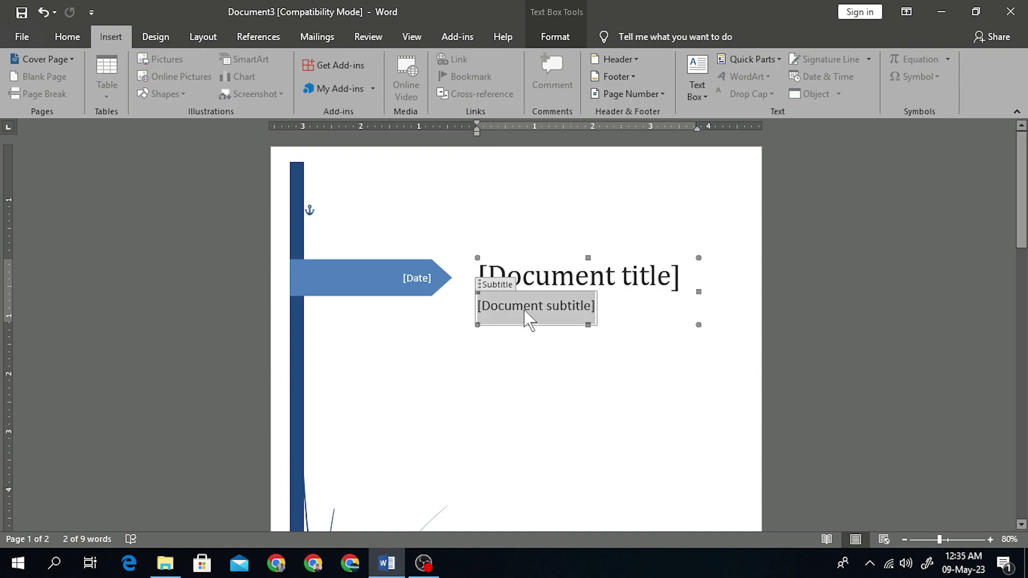
{"action": "left_click", "coordinate": [715, 289]}
{"action": "left_click", "coordinate": [716, 294]}
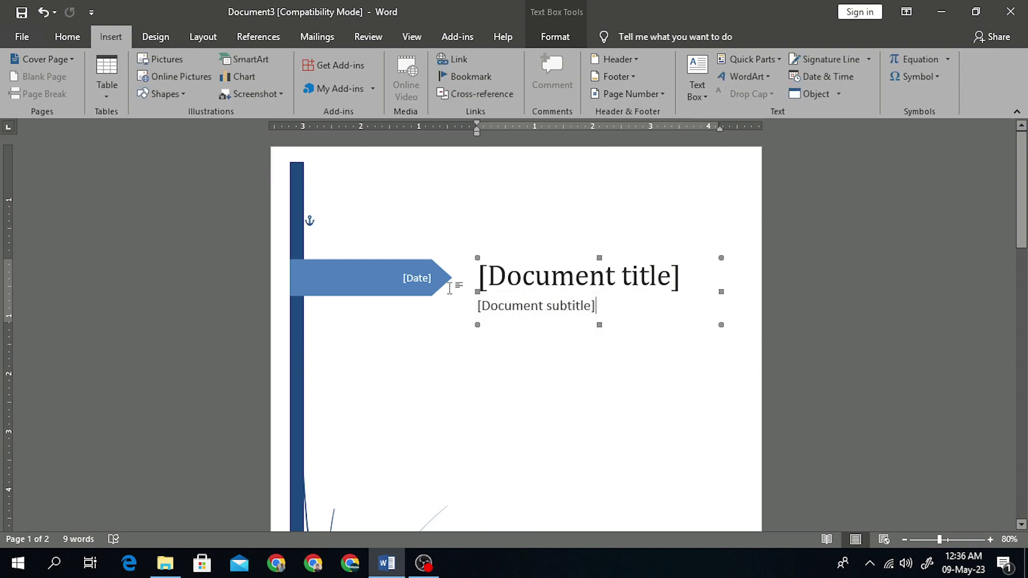
- Set the cover page's date field to 5/11/2023 using the calendar
{"action": "left_click", "coordinate": [407, 274]}
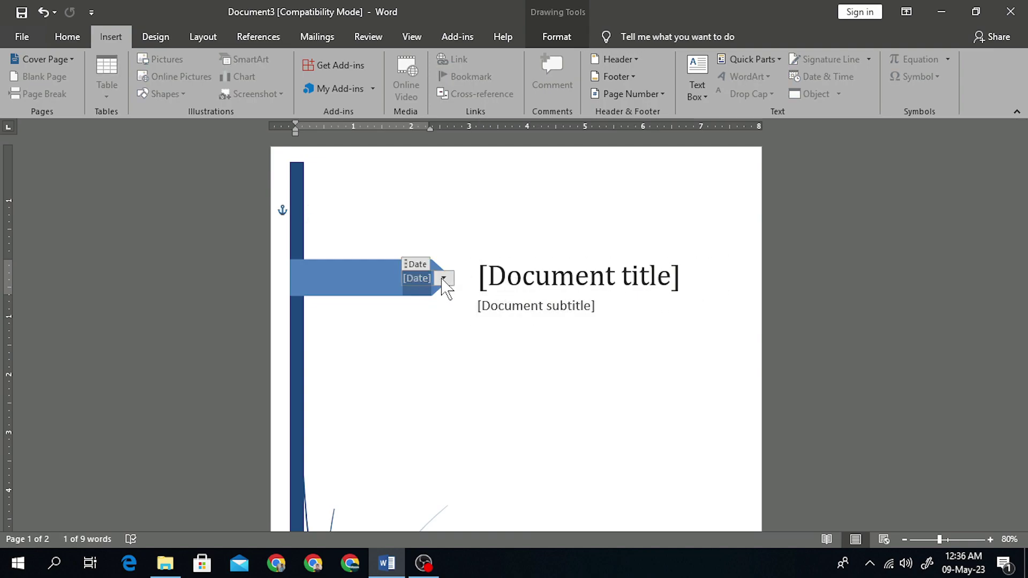
{"action": "left_click", "coordinate": [444, 279]}
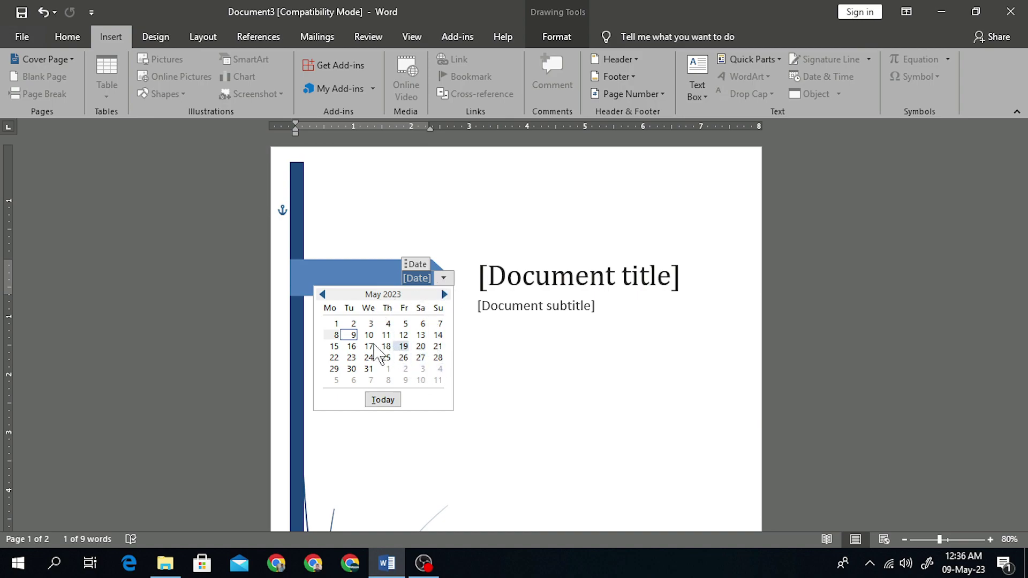
{"action": "left_click", "coordinate": [386, 335]}
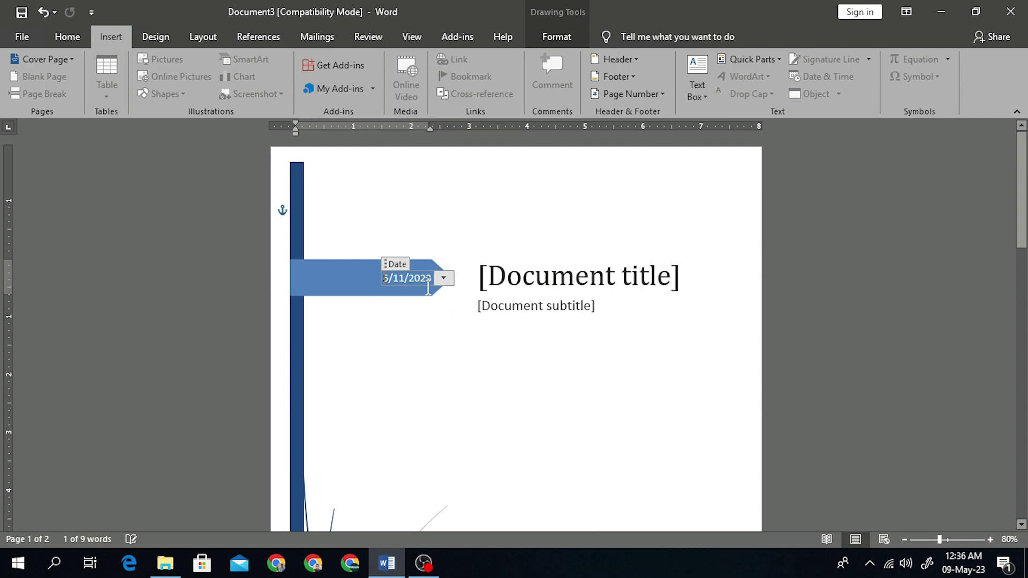
- Ungroup the Whisp cover page's decorative shapes so the bar, date arrow and curved lines can be edited separately
{"action": "left_click_drag", "start_coordinate": [428, 278], "coordinate": [345, 284]}
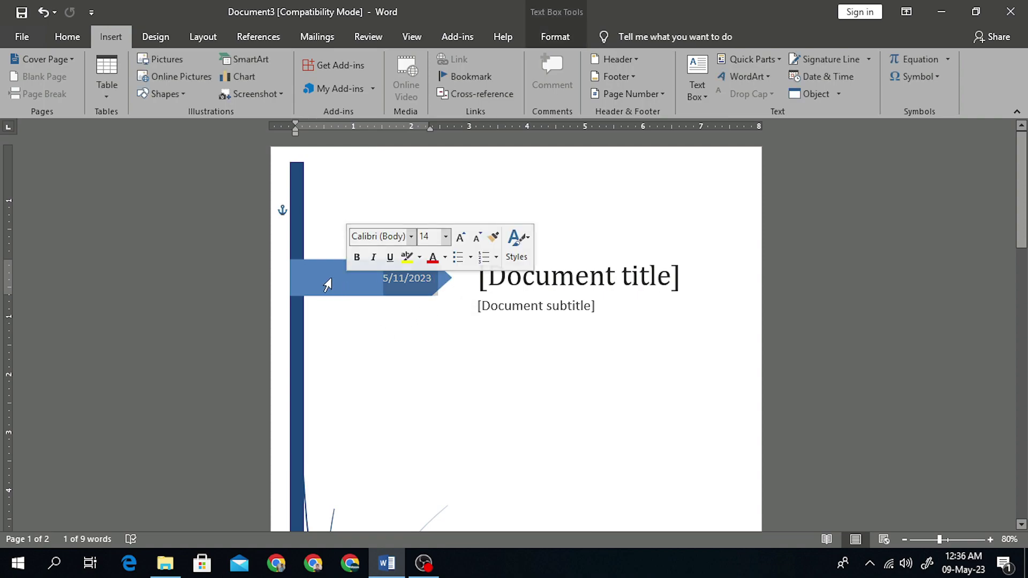
{"action": "left_click", "coordinate": [294, 217]}
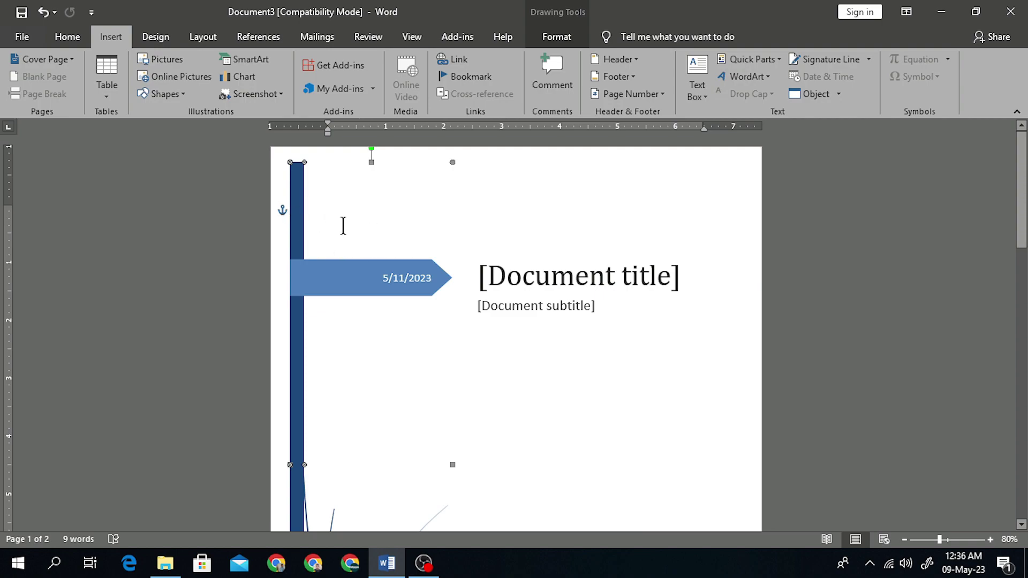
{"action": "right_click", "coordinate": [295, 212]}
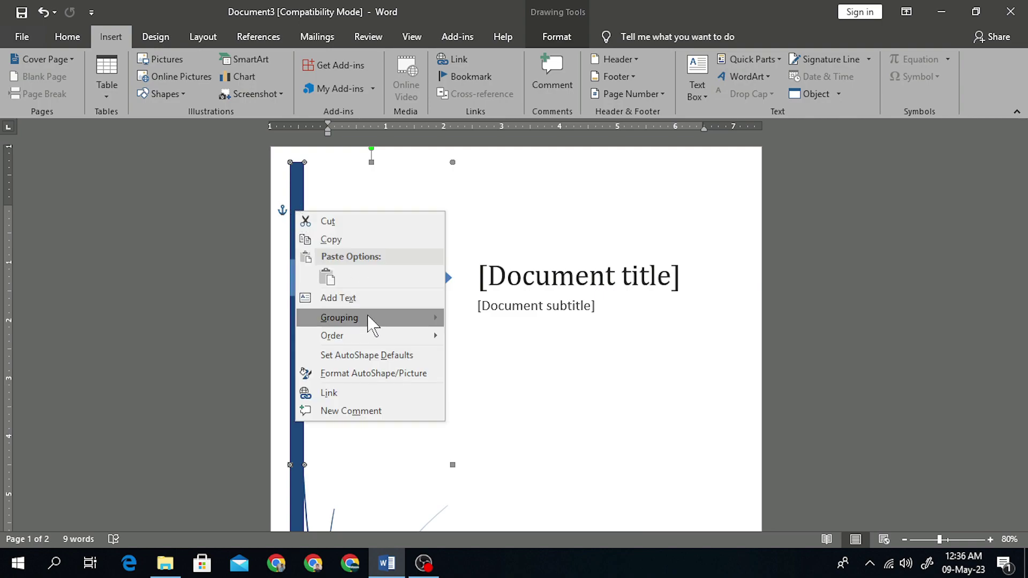
{"action": "mouse_move", "coordinate": [371, 319]}
{"action": "left_click", "coordinate": [476, 339]}
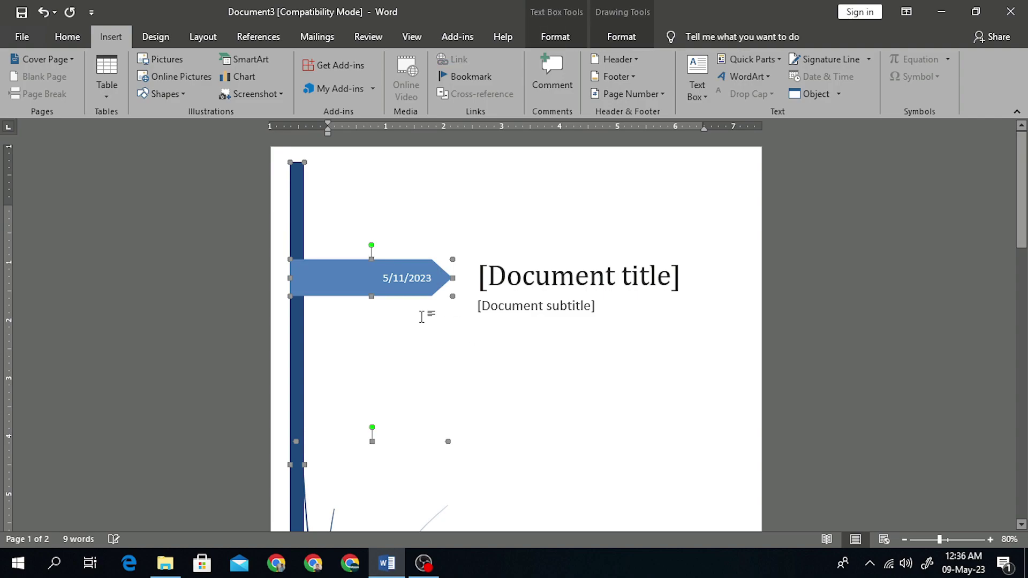
- Move the date arrow up about 0.6 inch and the vertical blue bar about 0.4 inch to the right
{"action": "left_click", "coordinate": [330, 284]}
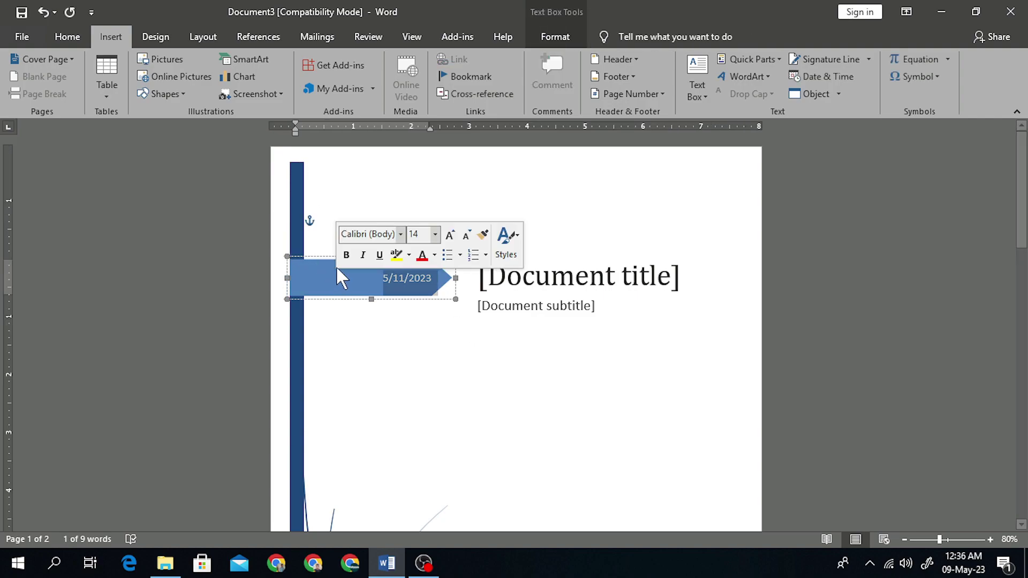
{"action": "left_click_drag", "start_coordinate": [324, 247], "coordinate": [331, 213]}
{"action": "left_click", "coordinate": [297, 285]}
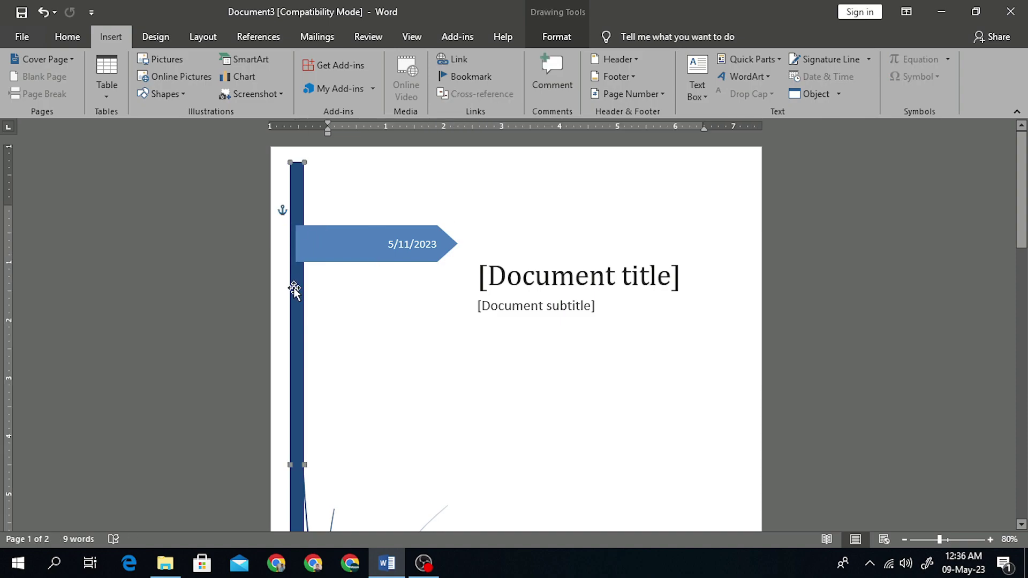
{"action": "scroll", "coordinate": [295, 286], "scroll_direction": "down", "scroll_amount": 1}
{"action": "left_click_drag", "start_coordinate": [317, 286], "coordinate": [340, 286]}
- Move the group of curved lines about 0.6 inch to the right so it sits beside the blue bar
{"action": "scroll", "coordinate": [344, 289], "scroll_direction": "down", "scroll_amount": 3}
{"action": "scroll", "coordinate": [345, 289], "scroll_direction": "down", "scroll_amount": 3}
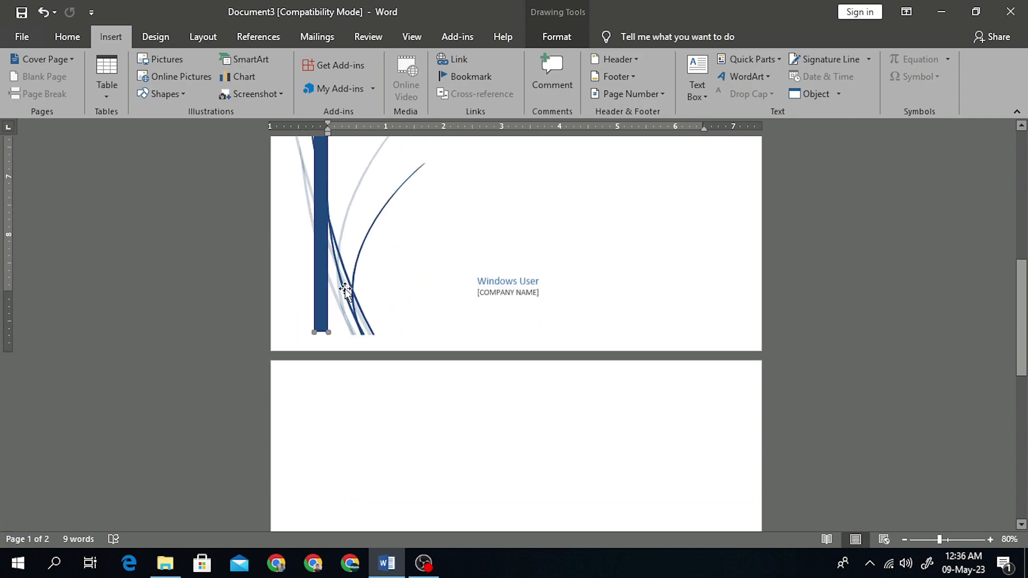
{"action": "scroll", "coordinate": [352, 316], "scroll_direction": "up", "scroll_amount": 4}
{"action": "left_click", "coordinate": [350, 314]}
{"action": "scroll", "coordinate": [351, 316], "scroll_direction": "down", "scroll_amount": 2}
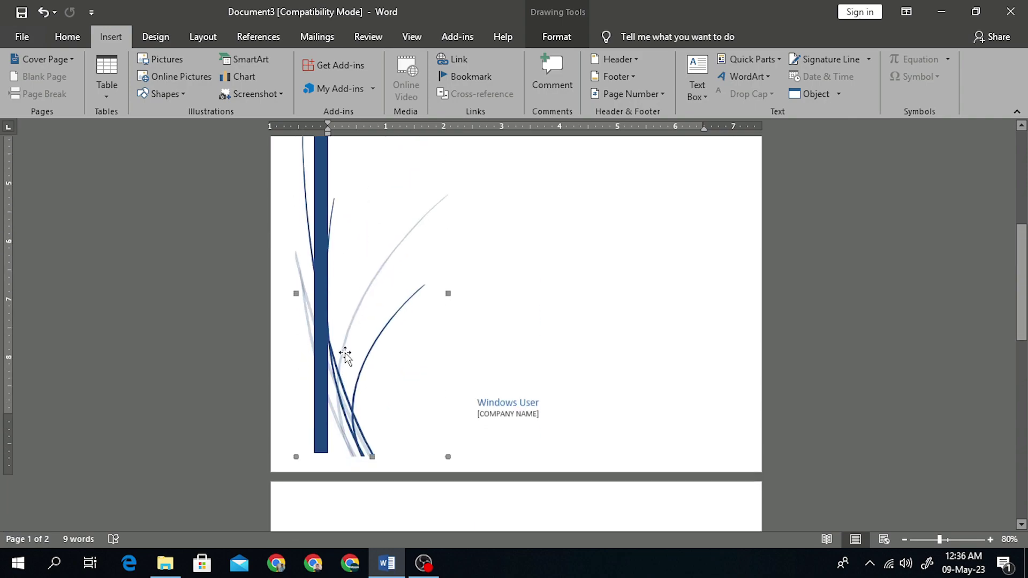
{"action": "left_click_drag", "start_coordinate": [338, 401], "coordinate": [370, 398]}
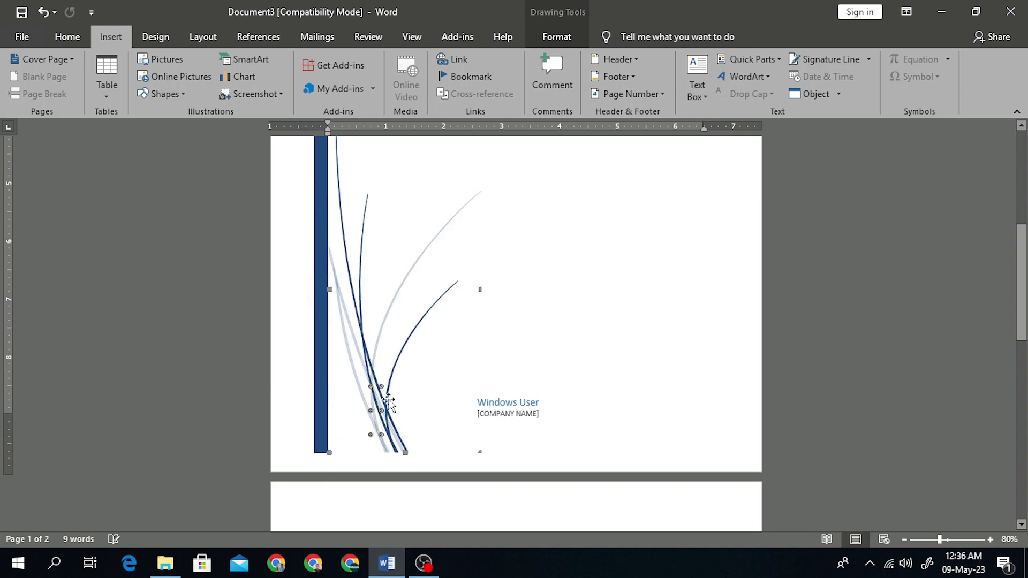
- Move the title and subtitle text box about 1.8 inches down and 1.2 inches to the left
{"action": "scroll", "coordinate": [389, 400], "scroll_direction": "up", "scroll_amount": 6}
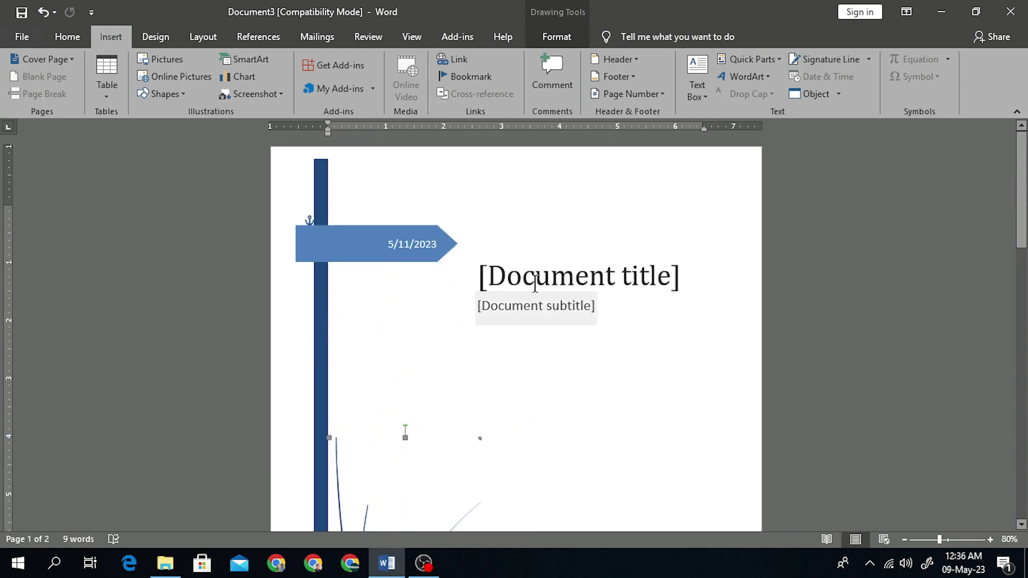
{"action": "left_click", "coordinate": [535, 283]}
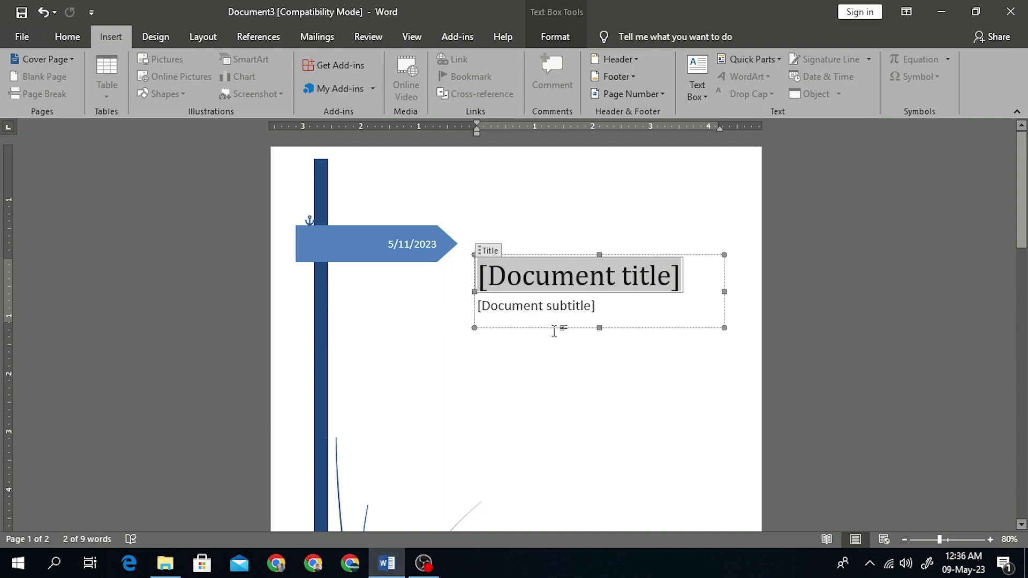
{"action": "left_click_drag", "start_coordinate": [553, 329], "coordinate": [484, 434]}
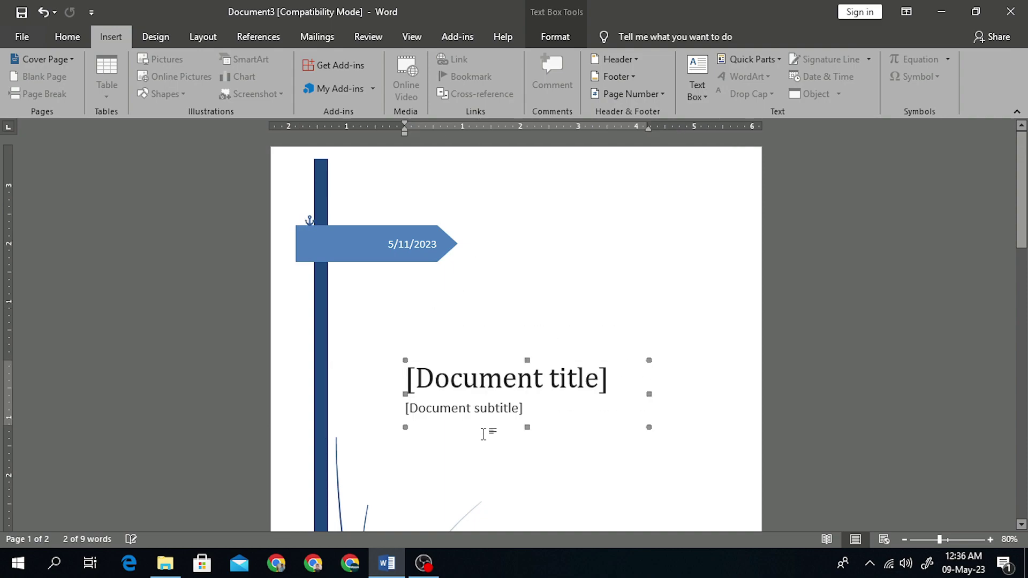
{"action": "scroll", "coordinate": [485, 367], "scroll_direction": "down", "scroll_amount": 2}
{"action": "scroll", "coordinate": [495, 332], "scroll_direction": "up", "scroll_amount": 1}
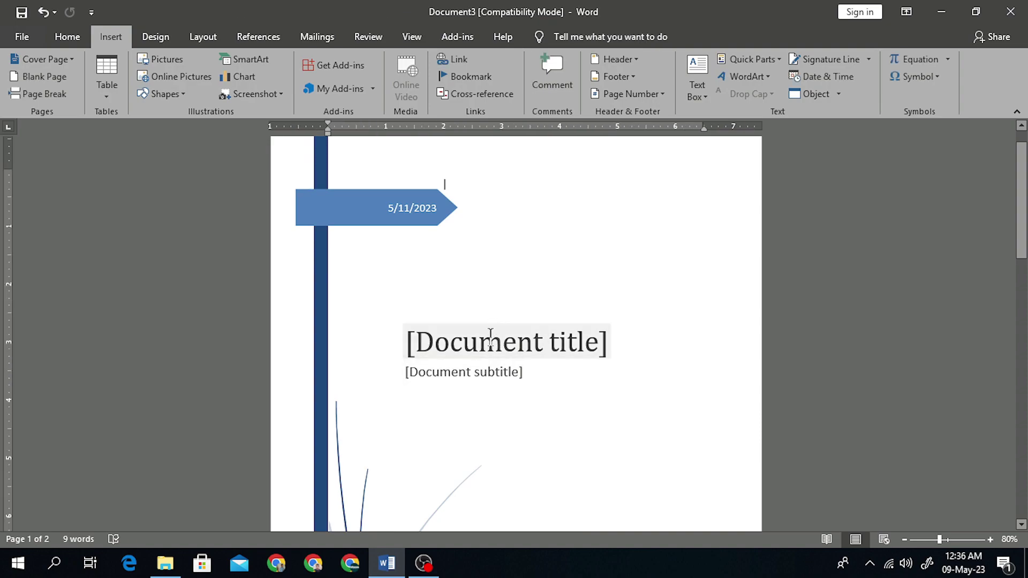
{"action": "left_click", "coordinate": [489, 336]}
{"action": "scroll", "coordinate": [491, 370], "scroll_direction": "down", "scroll_amount": 1}
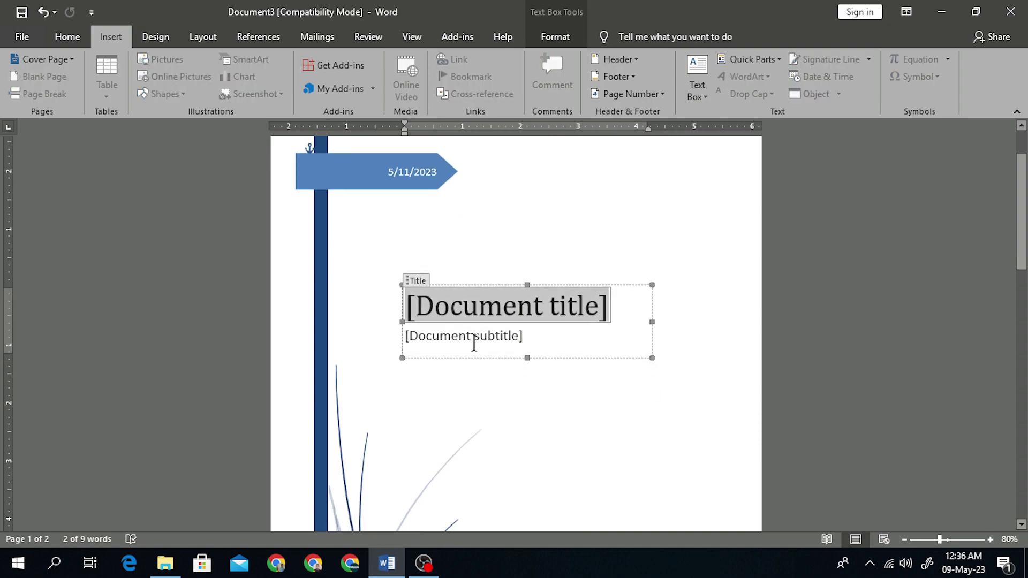
{"action": "scroll", "coordinate": [473, 342], "scroll_direction": "up", "scroll_amount": 2}
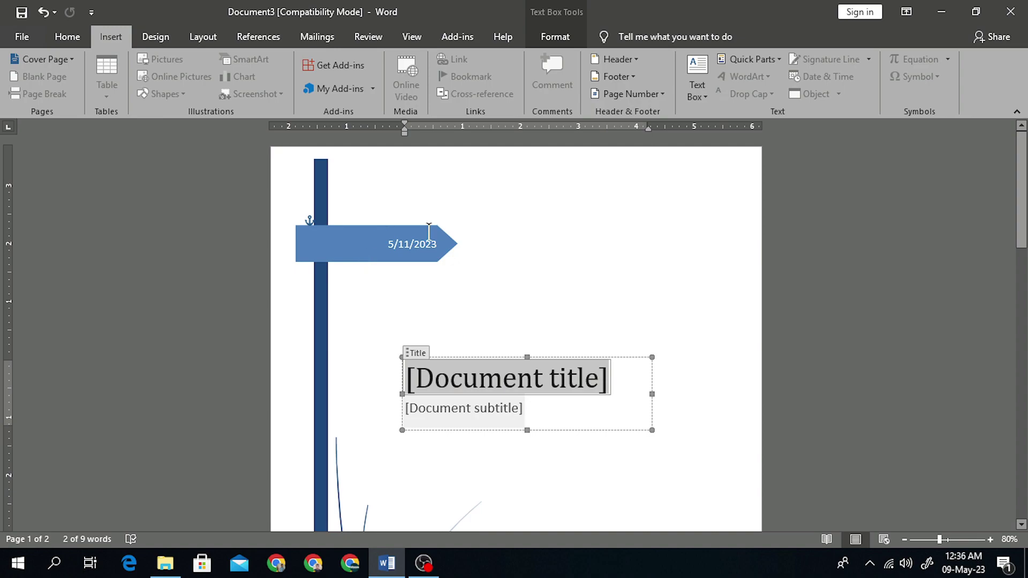
{"action": "scroll", "coordinate": [485, 275], "scroll_direction": "down", "scroll_amount": 2}
{"action": "scroll", "coordinate": [482, 271], "scroll_direction": "up", "scroll_amount": 2}
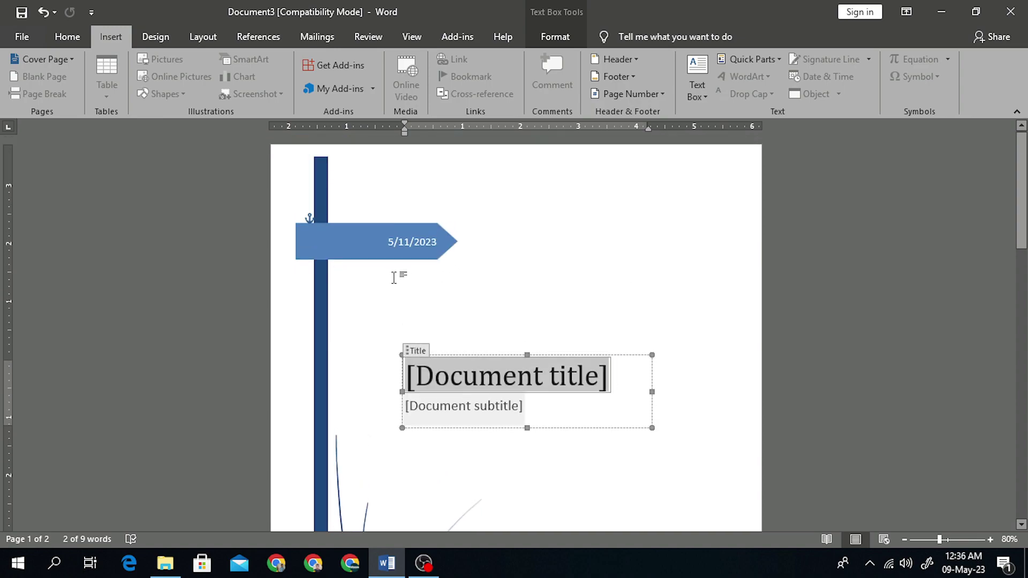
- Draw a rectangle about 3.18 inches wide and 1.77 inches high above the document title, right of the date arrow
{"action": "left_click", "coordinate": [546, 289]}
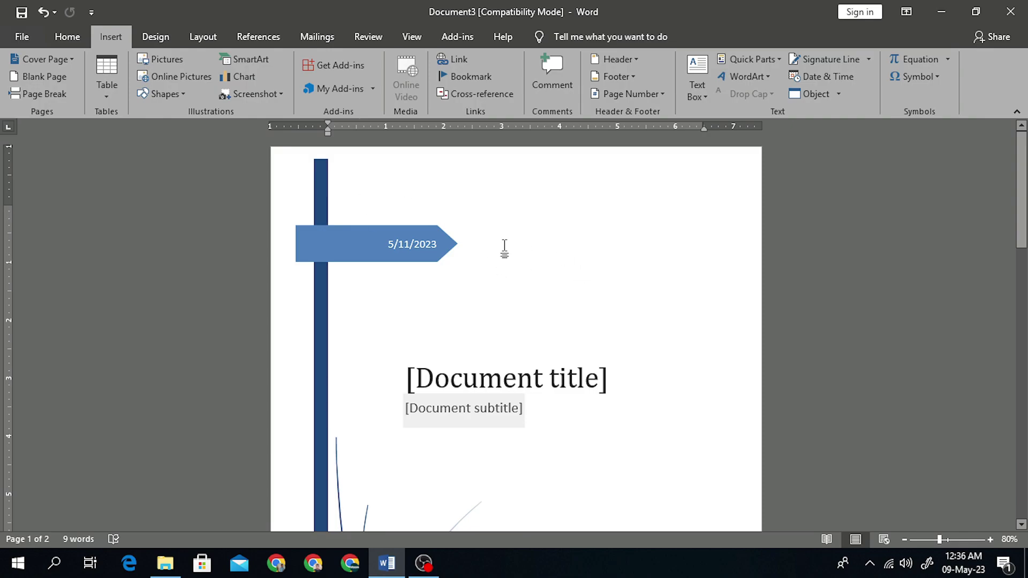
{"action": "left_click", "coordinate": [175, 92]}
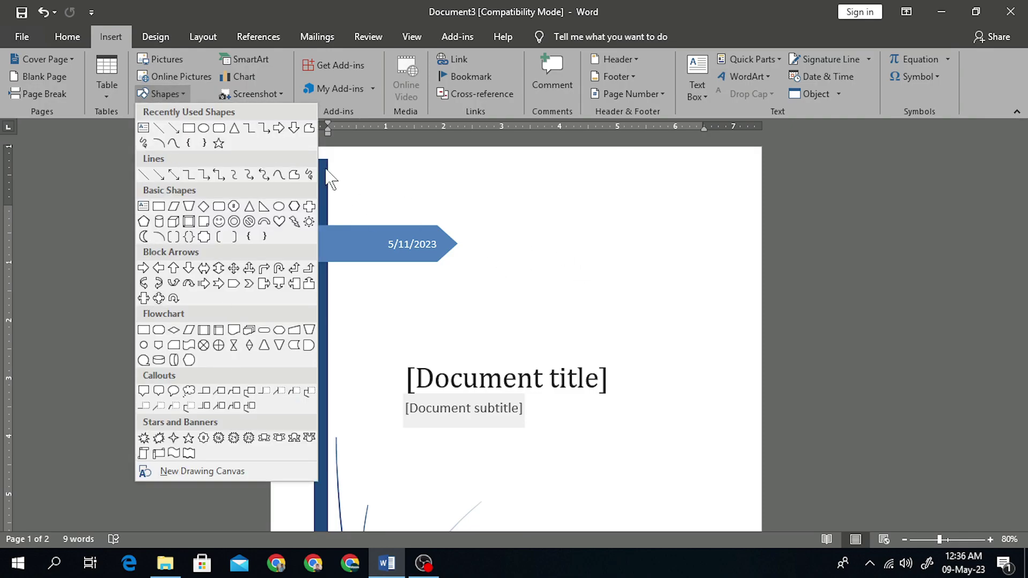
{"action": "left_click", "coordinate": [188, 128]}
{"action": "left_click_drag", "start_coordinate": [512, 208], "coordinate": [696, 313]}
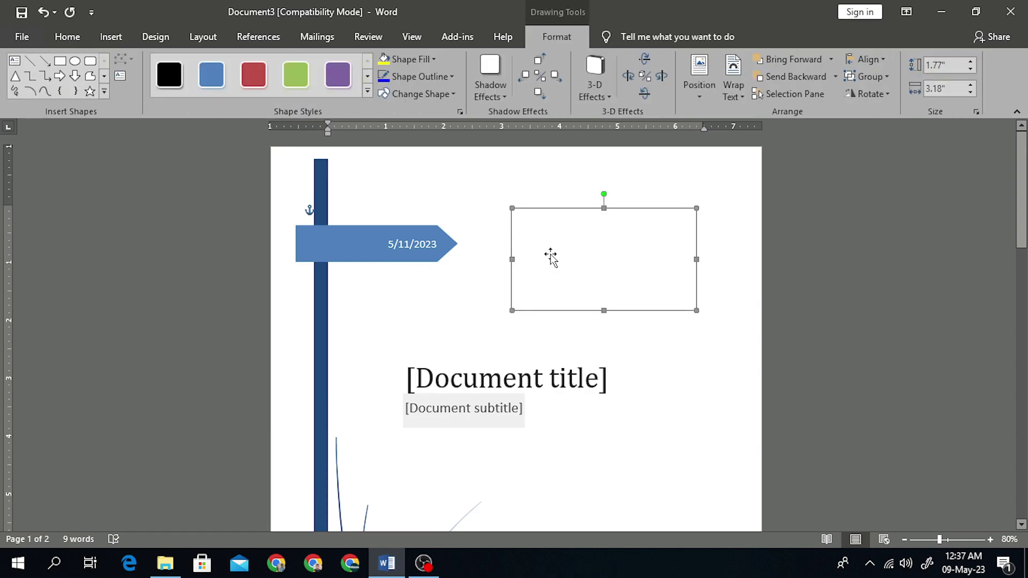
- Delete the text box holding the author and company name near the foot of the cover page
{"action": "scroll", "coordinate": [550, 257], "scroll_direction": "down", "scroll_amount": 5}
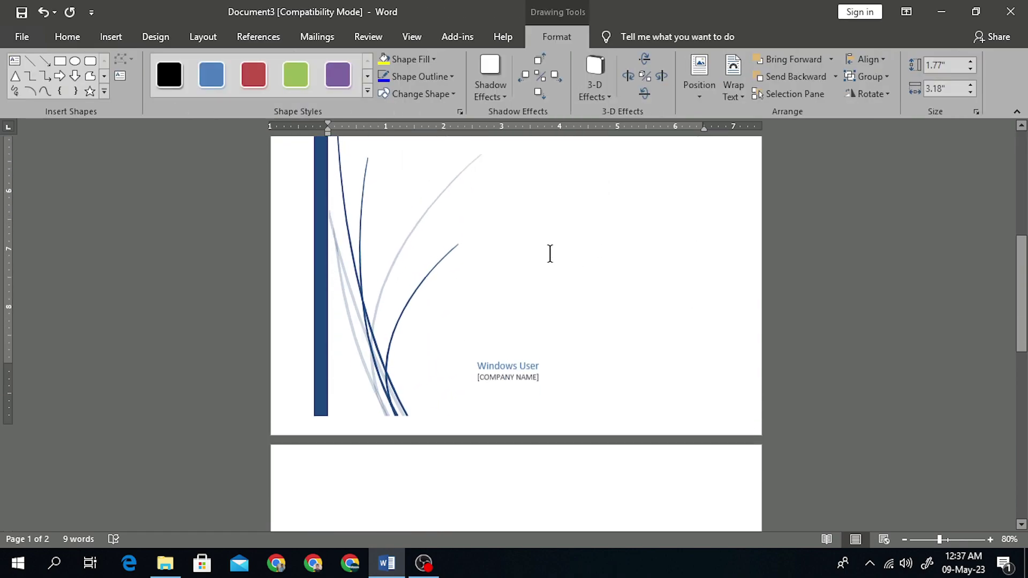
{"action": "left_click", "coordinate": [513, 354]}
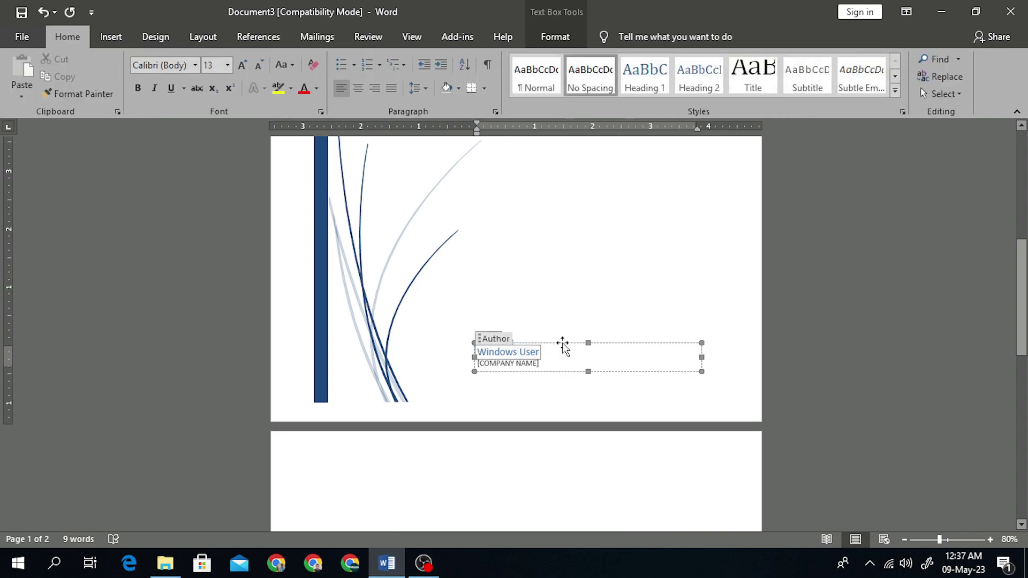
{"action": "left_click", "coordinate": [563, 346]}
{"action": "key", "text": "Delete"}
- Delete the text box holding the document title and subtitle placeholders
{"action": "scroll", "coordinate": [560, 342], "scroll_direction": "up", "scroll_amount": 5}
{"action": "left_click", "coordinate": [518, 321]}
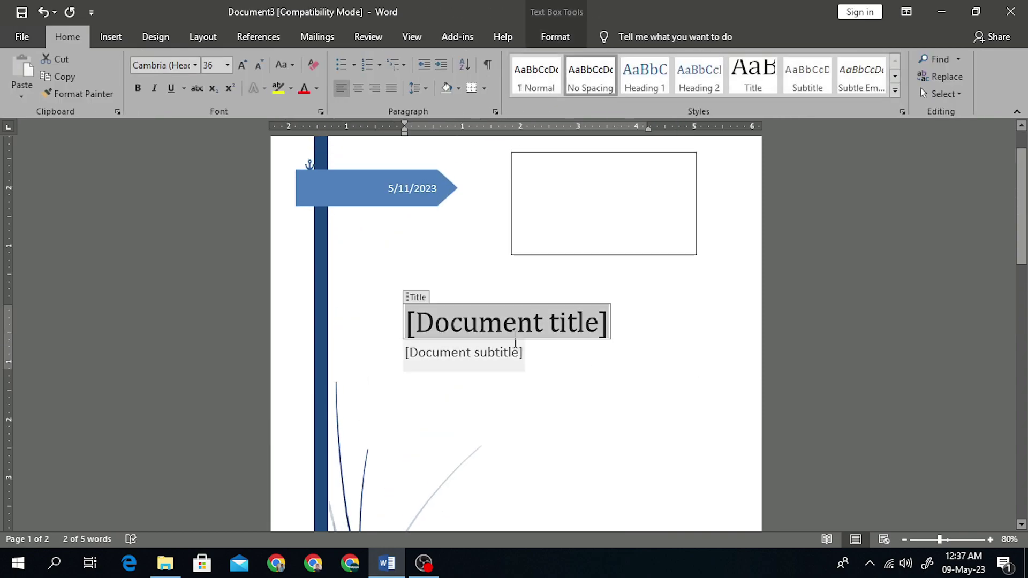
{"action": "left_click", "coordinate": [500, 303]}
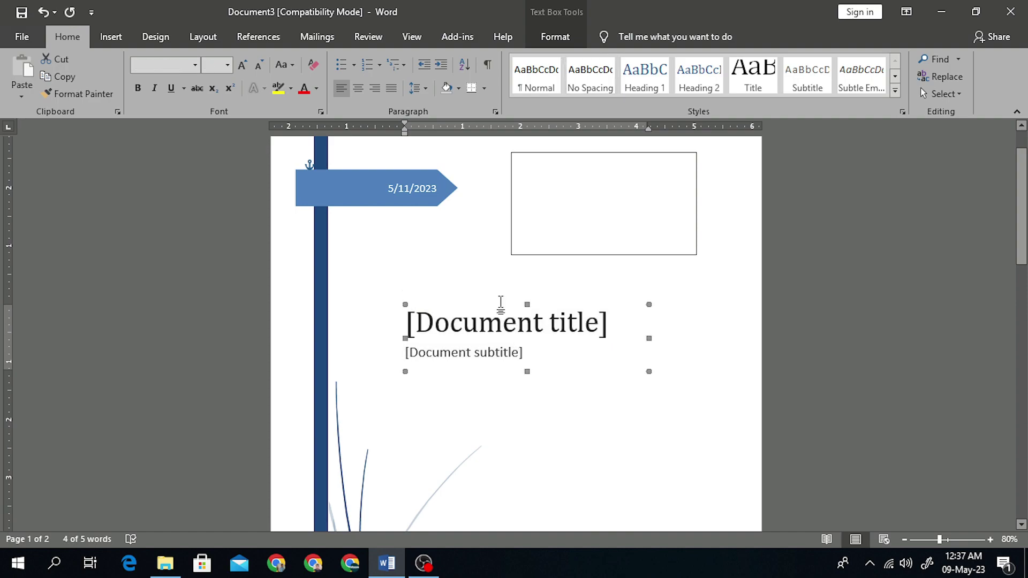
{"action": "key", "text": "Delete"}
- Move the rectangle about 1.5 inches down and 1 inch to the left, into the open space below the date arrow
{"action": "scroll", "coordinate": [498, 268], "scroll_direction": "up", "scroll_amount": 2}
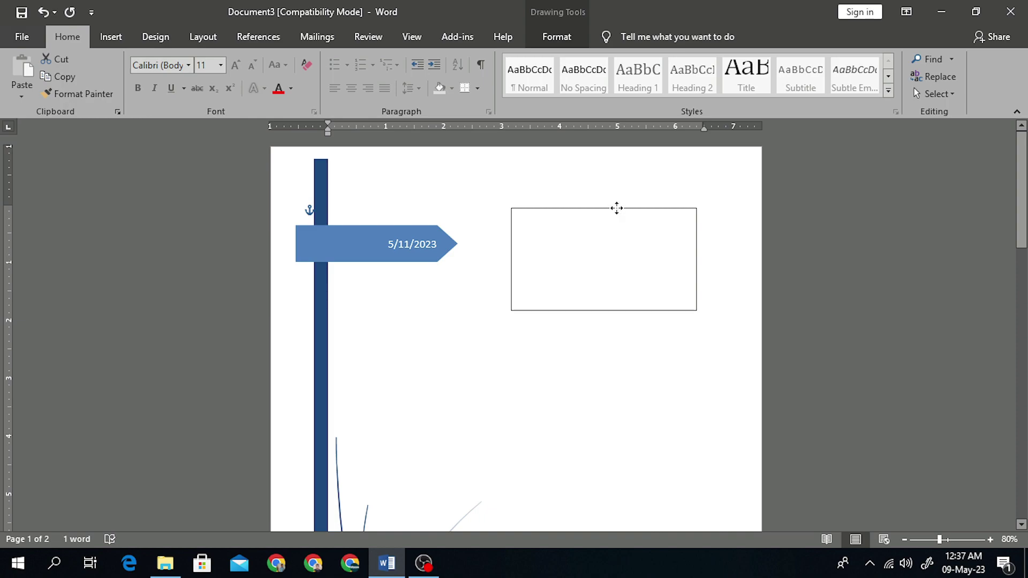
{"action": "left_click_drag", "start_coordinate": [612, 208], "coordinate": [556, 296]}
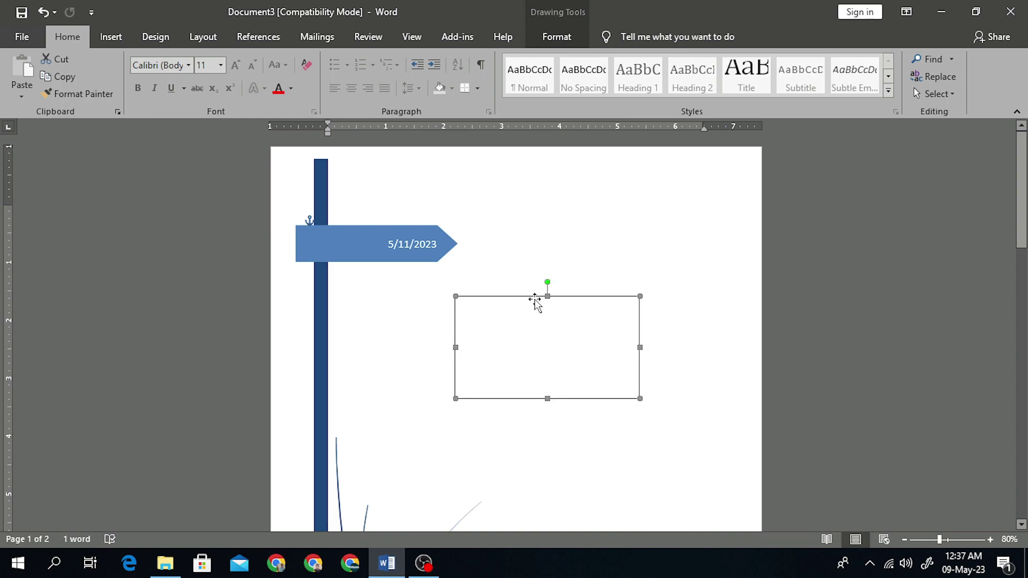
{"action": "scroll", "coordinate": [461, 296], "scroll_direction": "down", "scroll_amount": 4}
{"action": "scroll", "coordinate": [316, 257], "scroll_direction": "up", "scroll_amount": 3}
{"action": "left_click", "coordinate": [296, 215]}
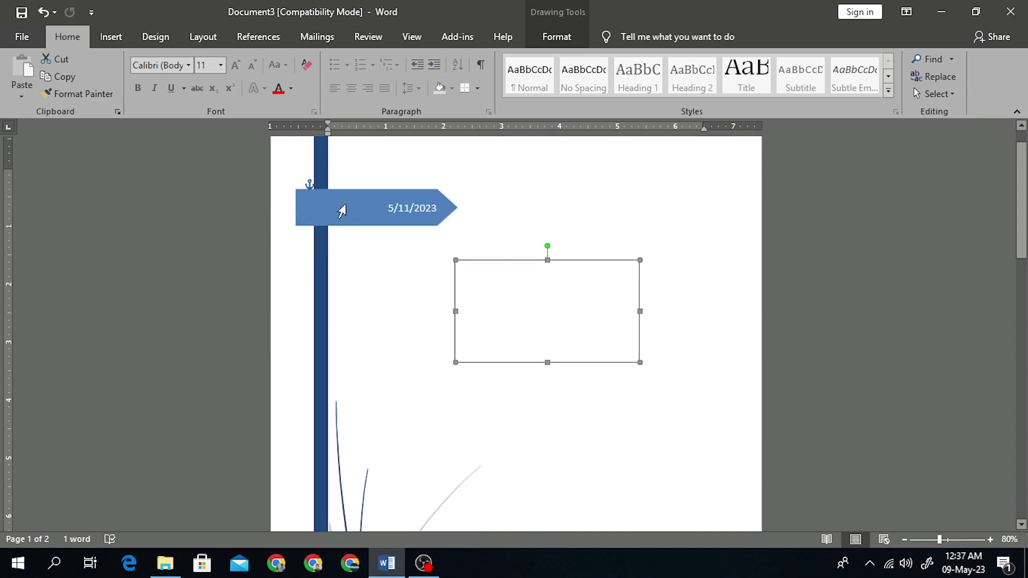
{"action": "left_click", "coordinate": [316, 231]}
{"action": "scroll", "coordinate": [321, 236], "scroll_direction": "up", "scroll_amount": 1}
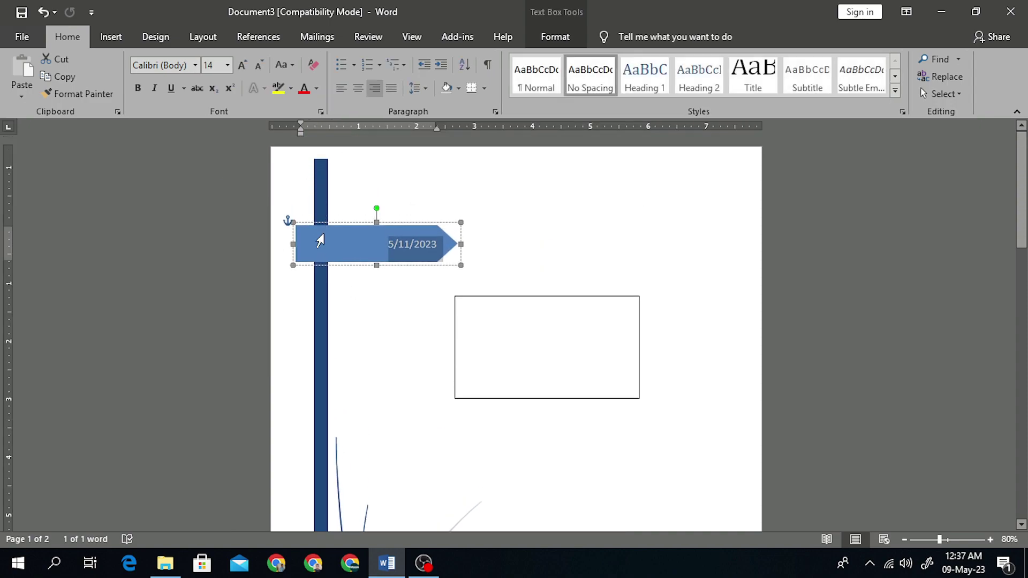
{"action": "left_click", "coordinate": [320, 198]}
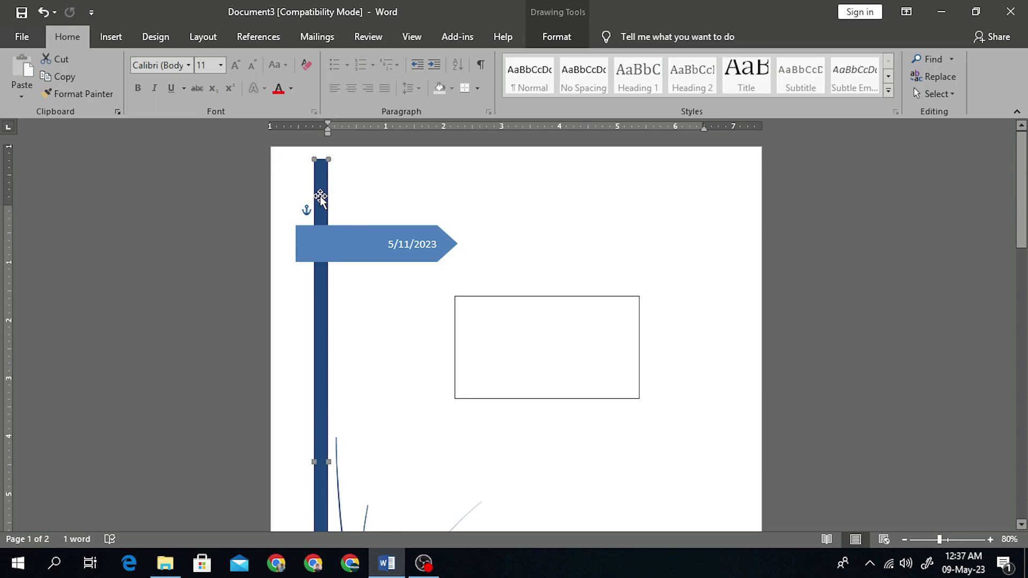
{"action": "right_click", "coordinate": [321, 198]}
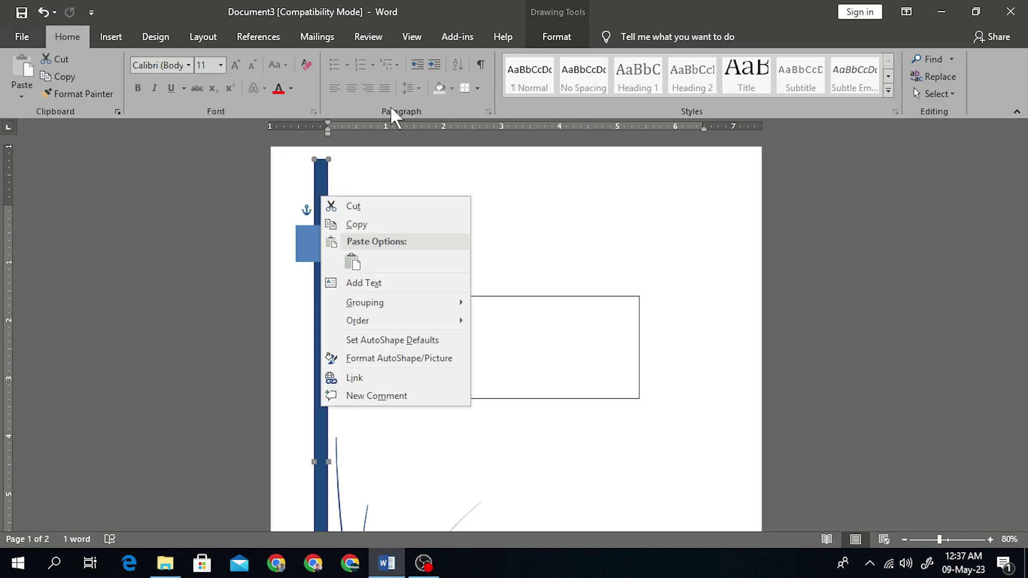
{"action": "left_click", "coordinate": [557, 36]}
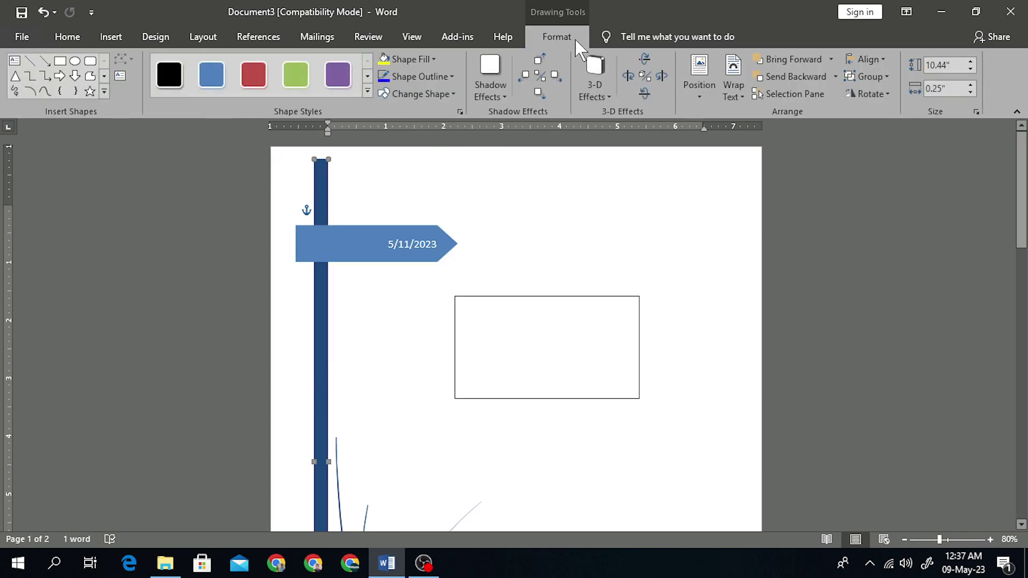
{"action": "left_click", "coordinate": [433, 59]}
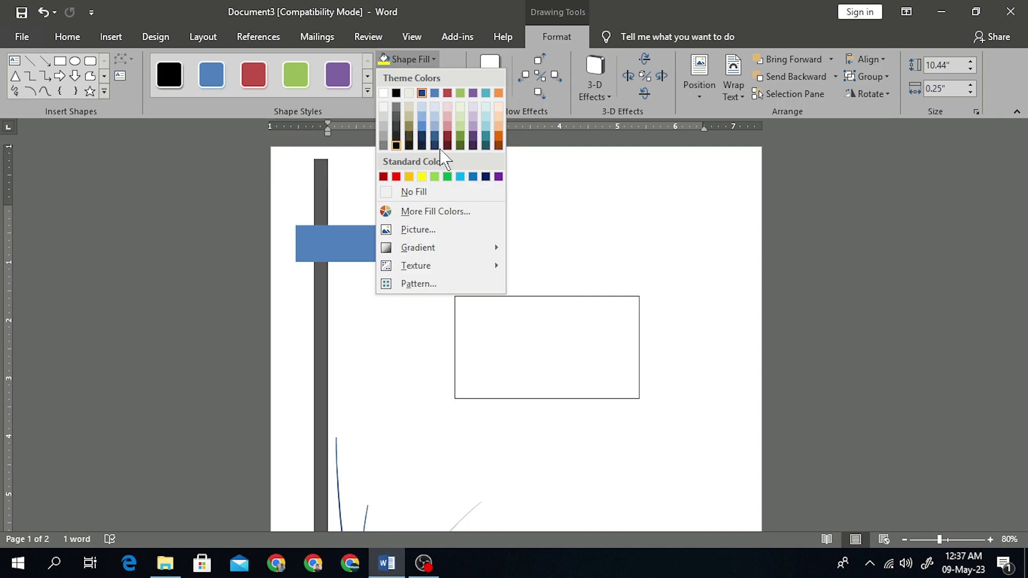
{"action": "left_click", "coordinate": [344, 242]}
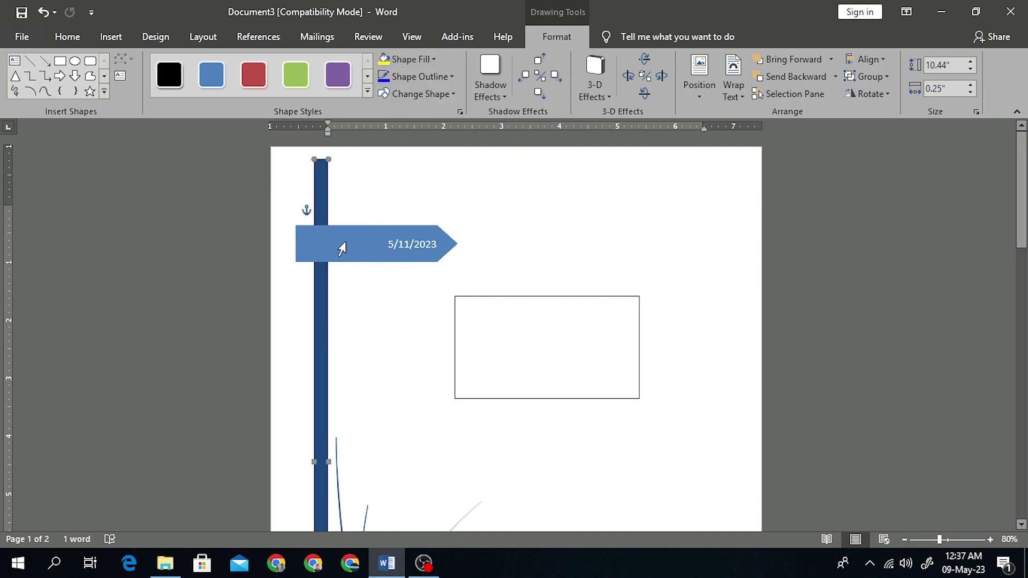
- Preview a yellow shape fill on the date arrow without applying it
{"action": "double_click", "coordinate": [341, 248]}
{"action": "left_click", "coordinate": [356, 227]}
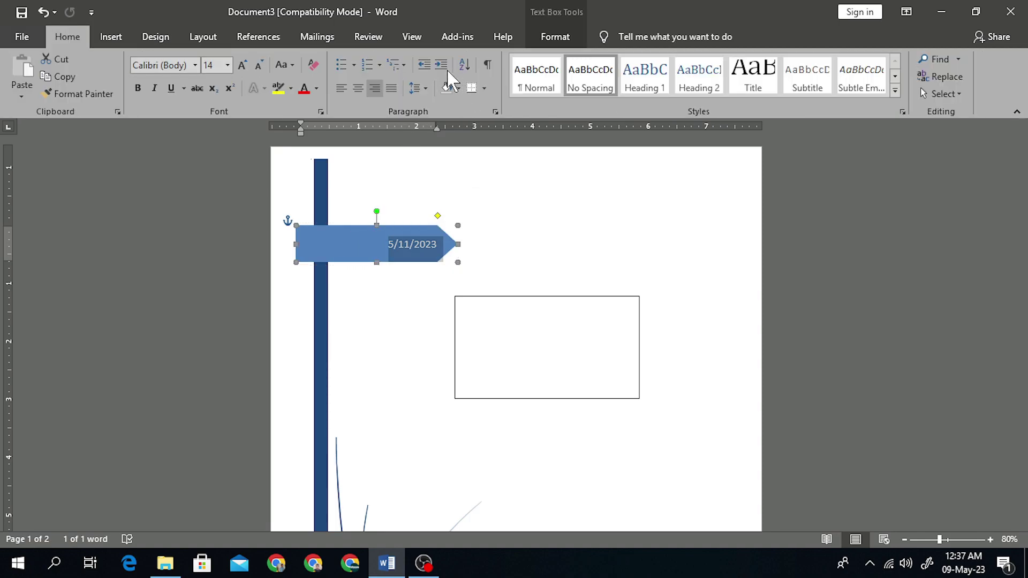
{"action": "left_click", "coordinate": [548, 36]}
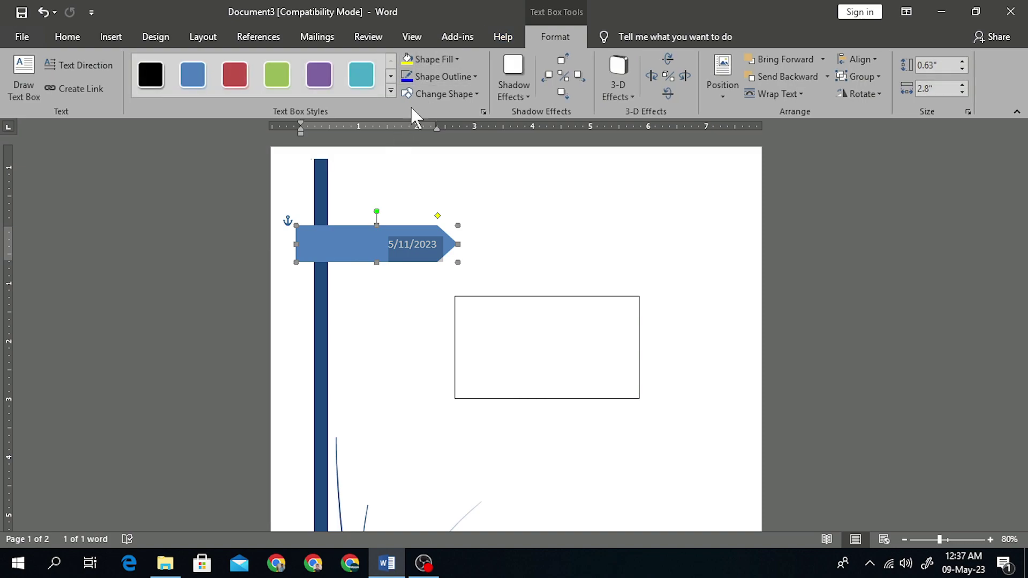
{"action": "left_click", "coordinate": [447, 64]}
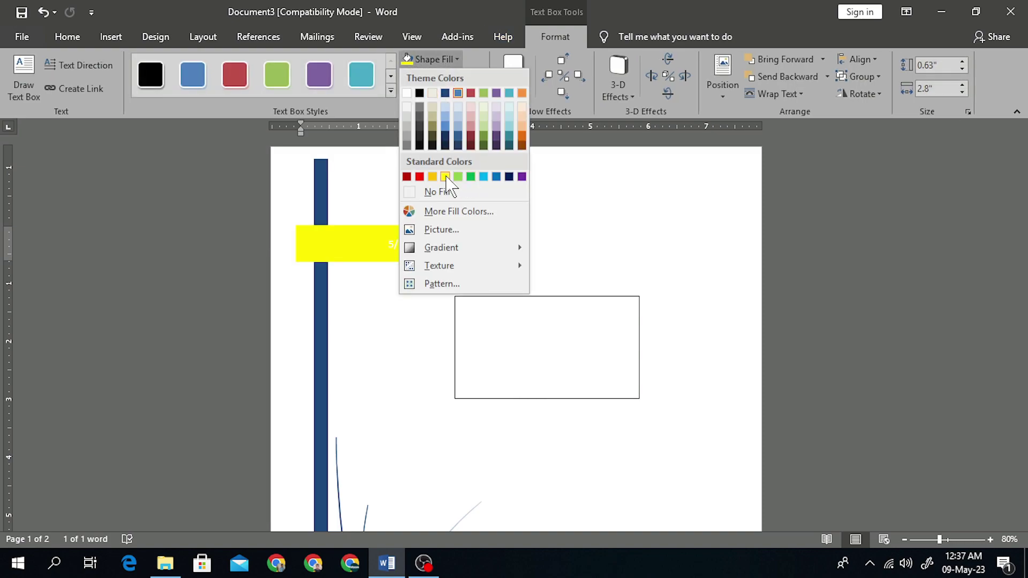
{"action": "key", "text": "Escape"}
{"action": "left_click", "coordinate": [394, 246]}
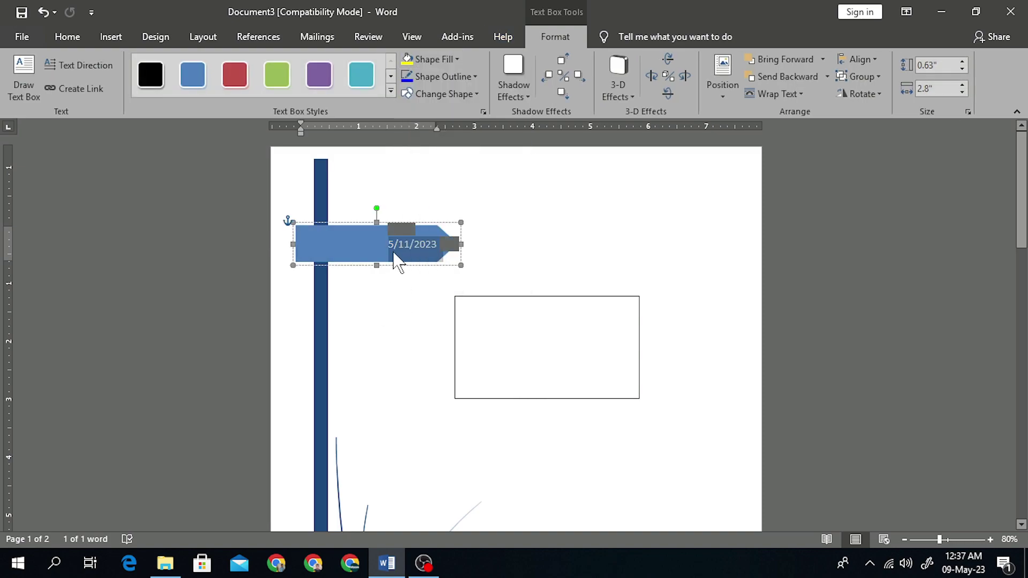
- Select the curved-line artwork in the lower part of the cover page and review the page's remaining elements
{"action": "scroll", "coordinate": [395, 300], "scroll_direction": "down", "scroll_amount": 10}
{"action": "scroll", "coordinate": [395, 300], "scroll_direction": "up", "scroll_amount": 3}
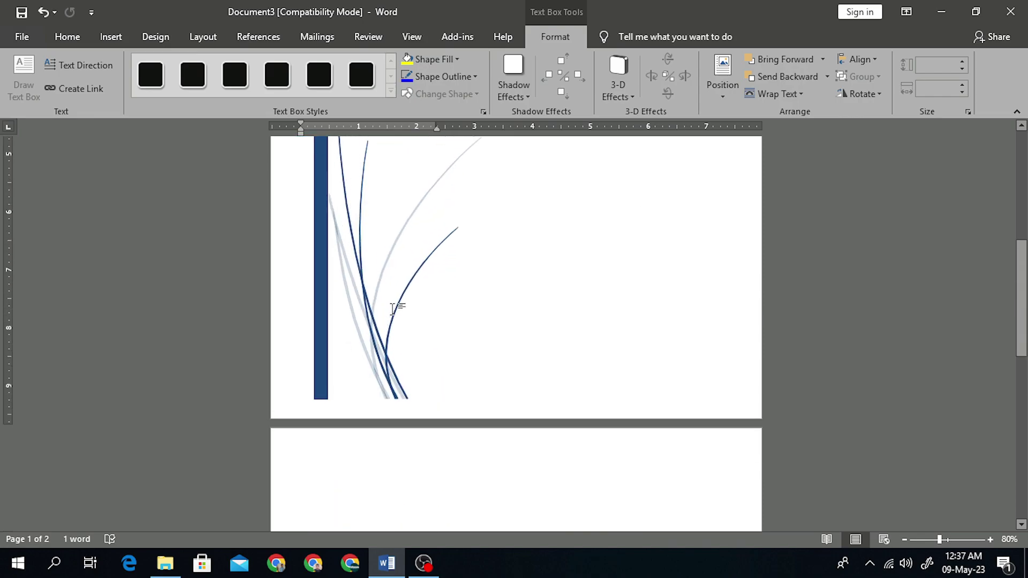
{"action": "left_click", "coordinate": [364, 316]}
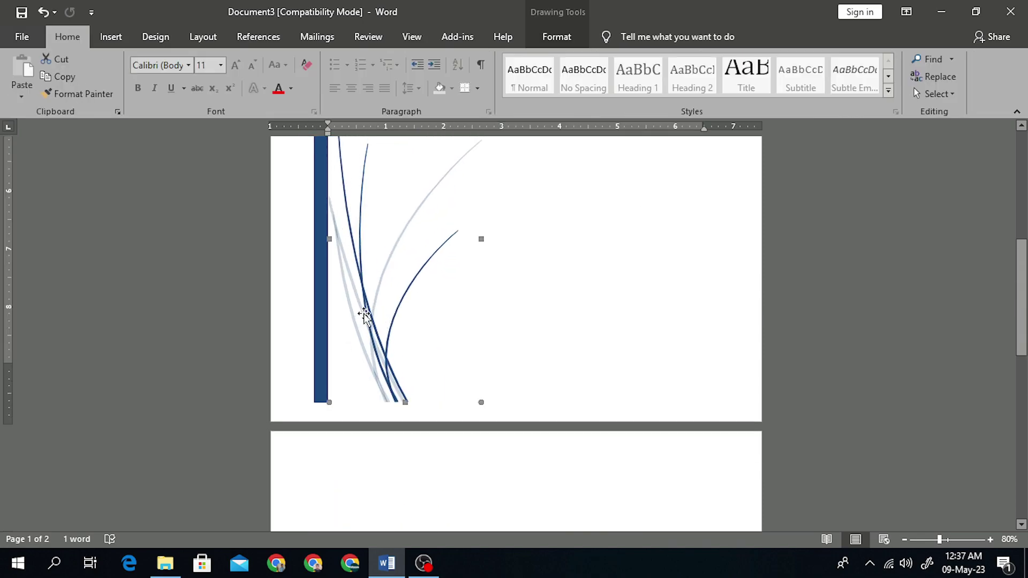
{"action": "scroll", "coordinate": [364, 316], "scroll_direction": "up", "scroll_amount": 3}
{"action": "scroll", "coordinate": [572, 285], "scroll_direction": "up", "scroll_amount": 6}
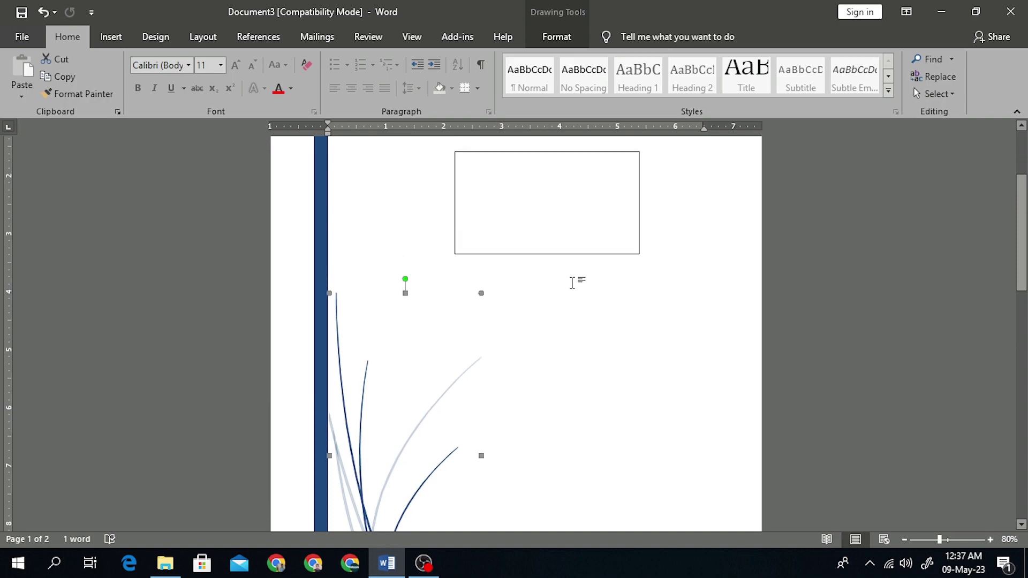
{"action": "scroll", "coordinate": [570, 283], "scroll_direction": "down", "scroll_amount": 2}
{"action": "scroll", "coordinate": [571, 283], "scroll_direction": "up", "scroll_amount": 2}
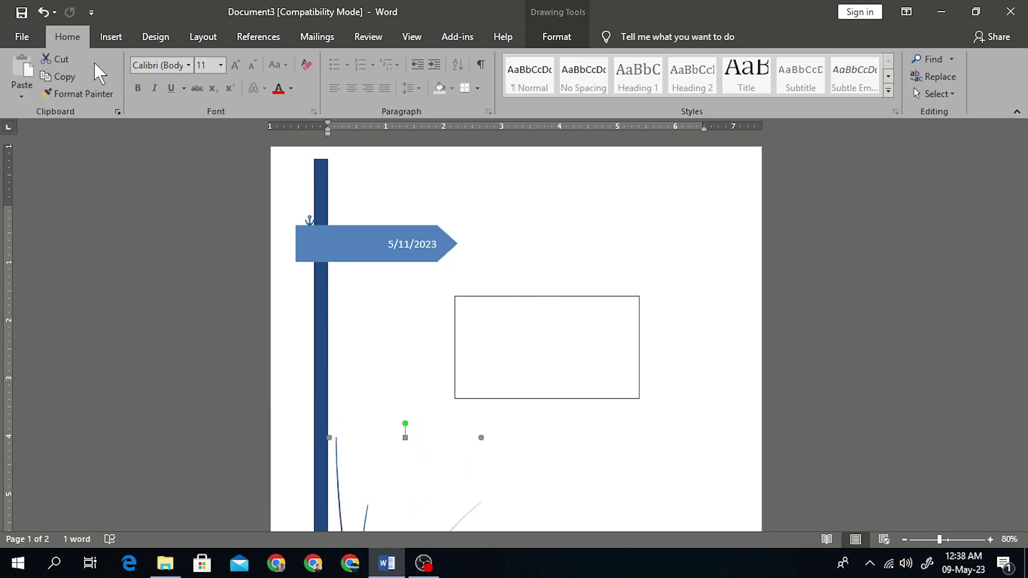
- Browse the built-in cover page gallery down to the Whisp design and close it without choosing one
{"action": "left_click", "coordinate": [108, 38]}
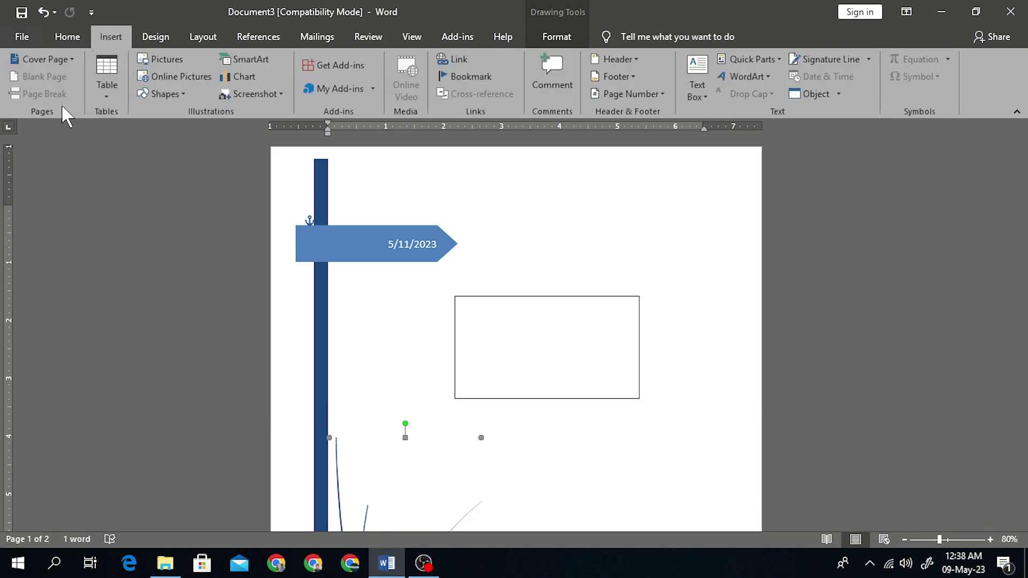
{"action": "left_click", "coordinate": [54, 66]}
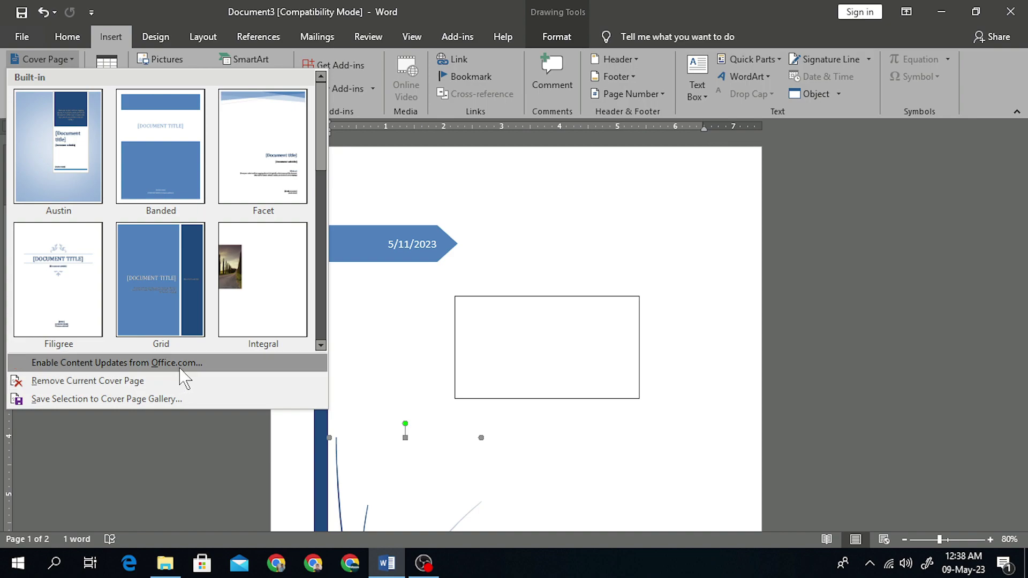
{"action": "left_click_drag", "start_coordinate": [322, 166], "coordinate": [322, 286]}
{"action": "left_click_drag", "start_coordinate": [314, 335], "coordinate": [306, 332]}
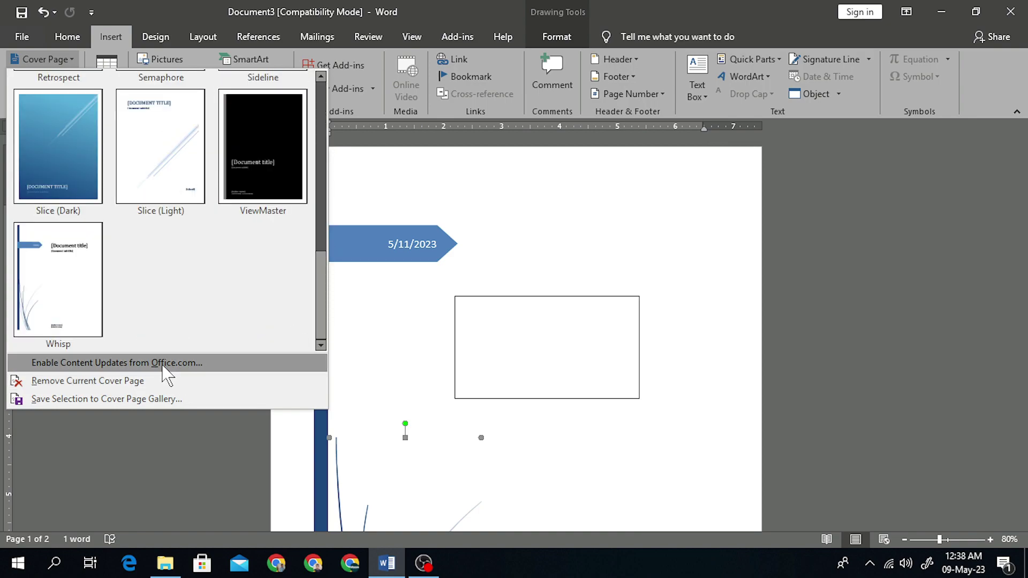
{"action": "left_click", "coordinate": [387, 198]}
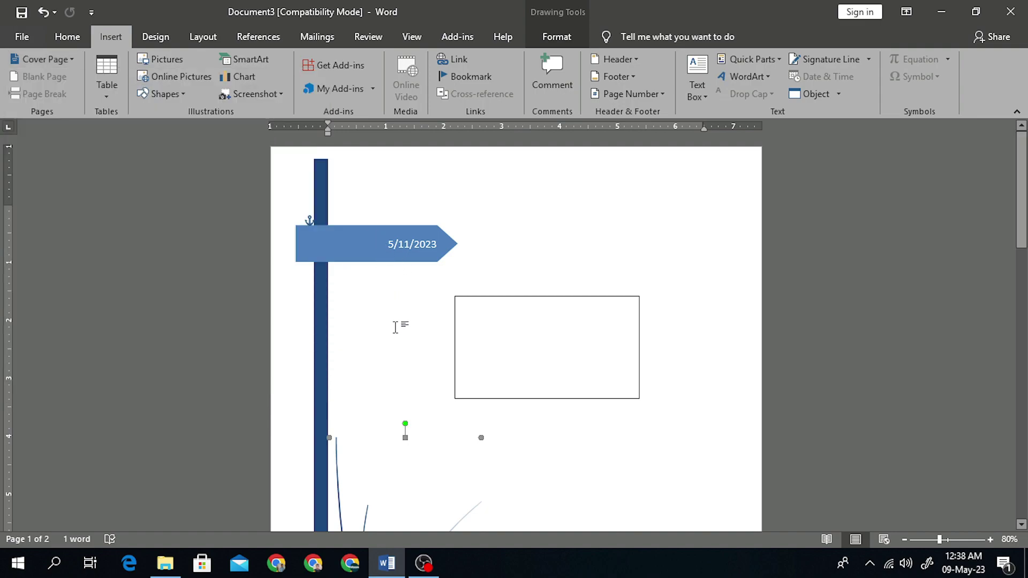